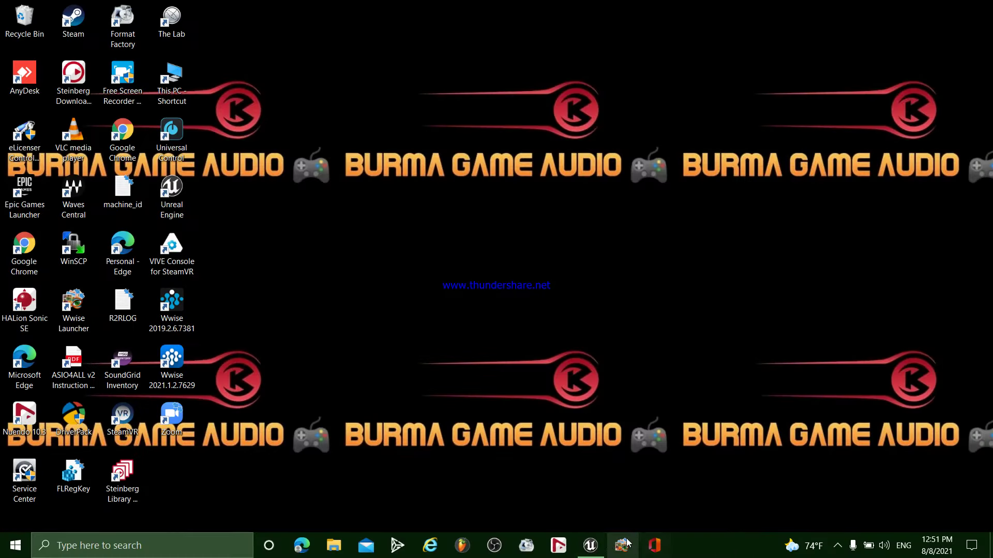
Step: Choose the Games category, pick the Third Person template, and enter the project name S
click(590, 545)
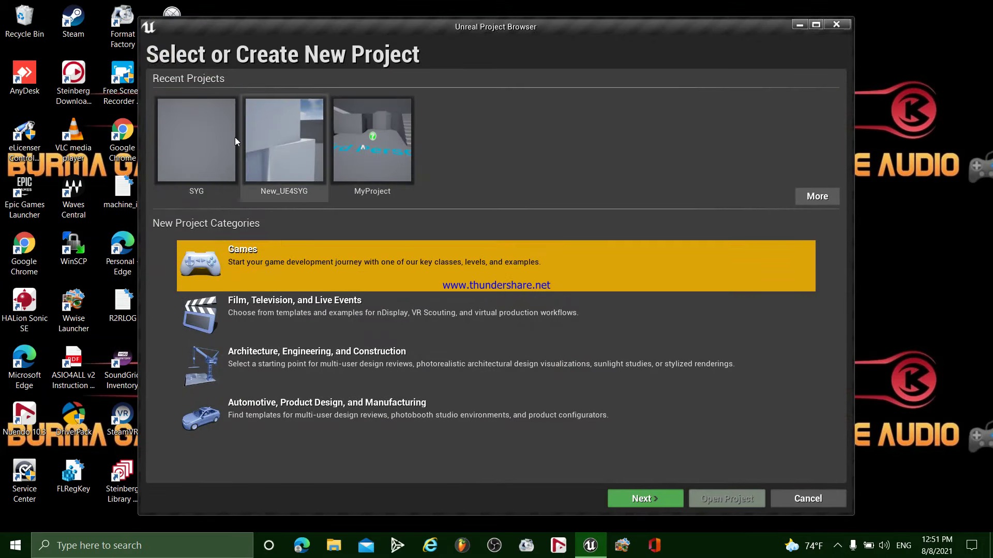
click(250, 267)
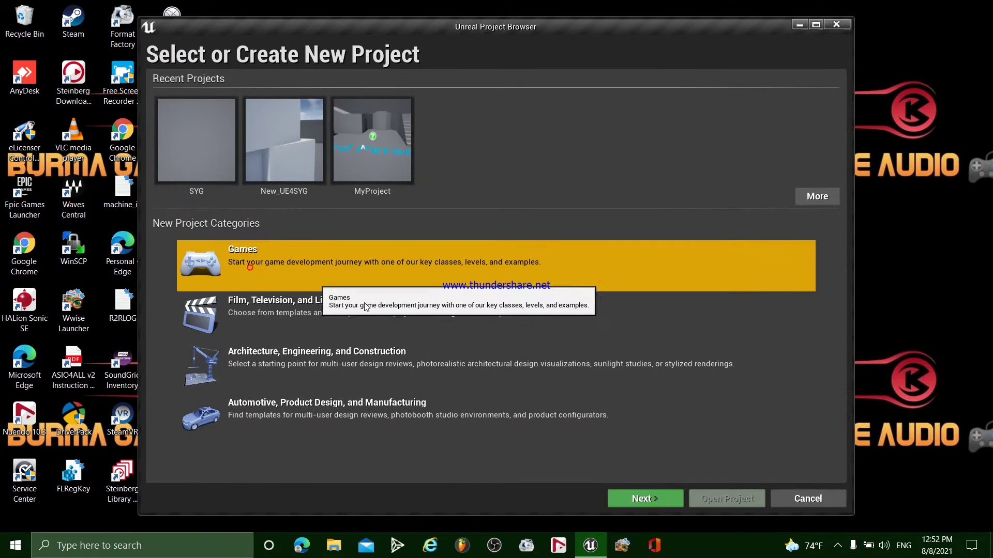
click(644, 498)
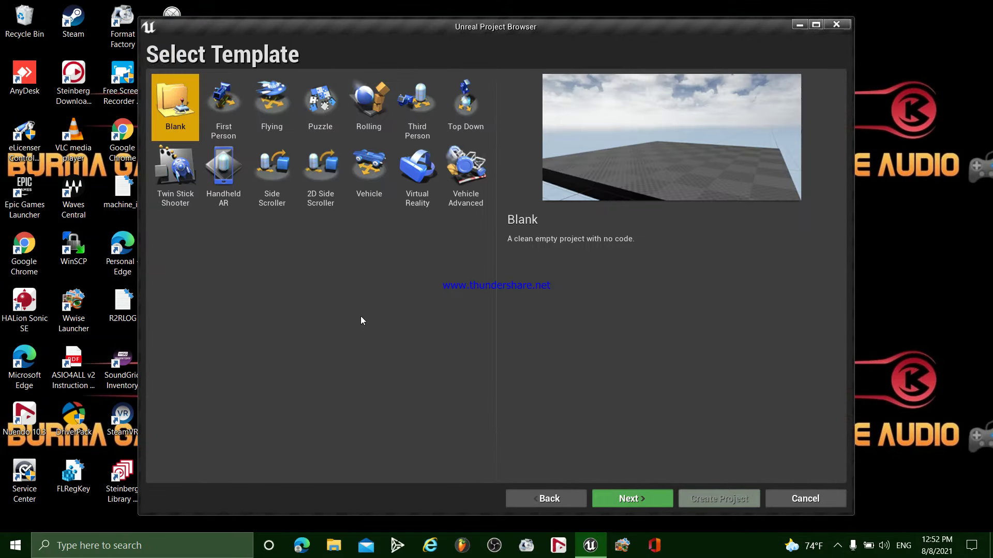
click(405, 107)
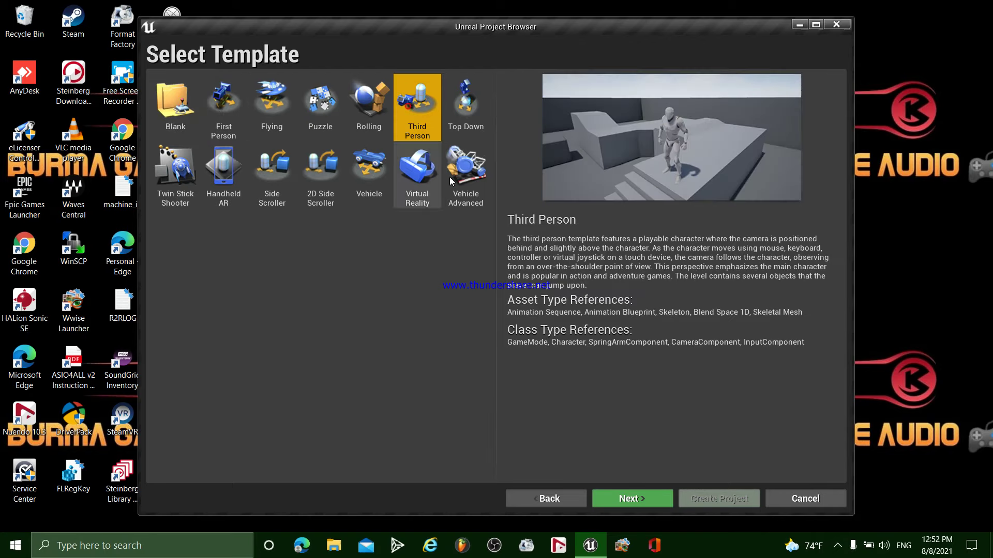
click(634, 499)
click(630, 455)
text(SY)
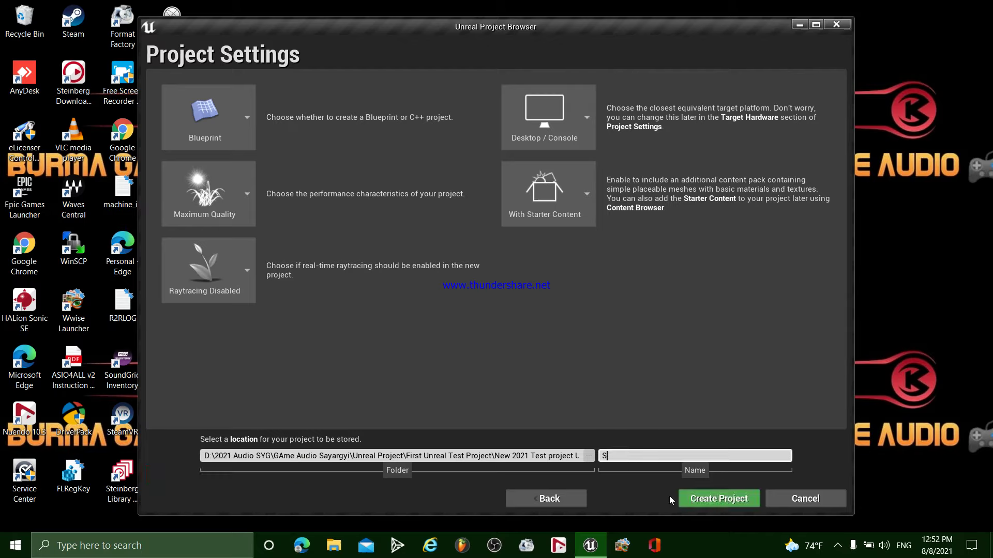
Step: Create the Third Person project and start playing the level in the editor
click(728, 504)
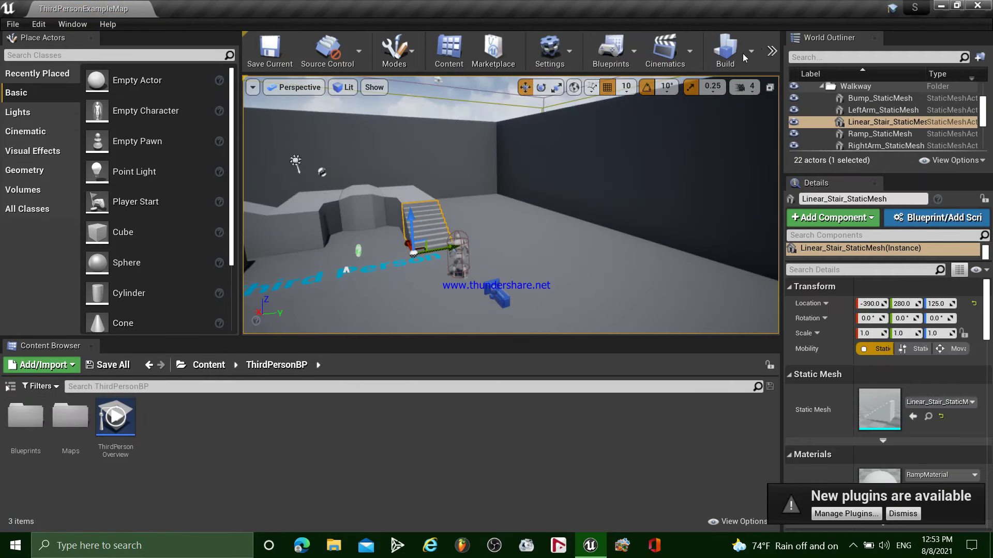
click(749, 57)
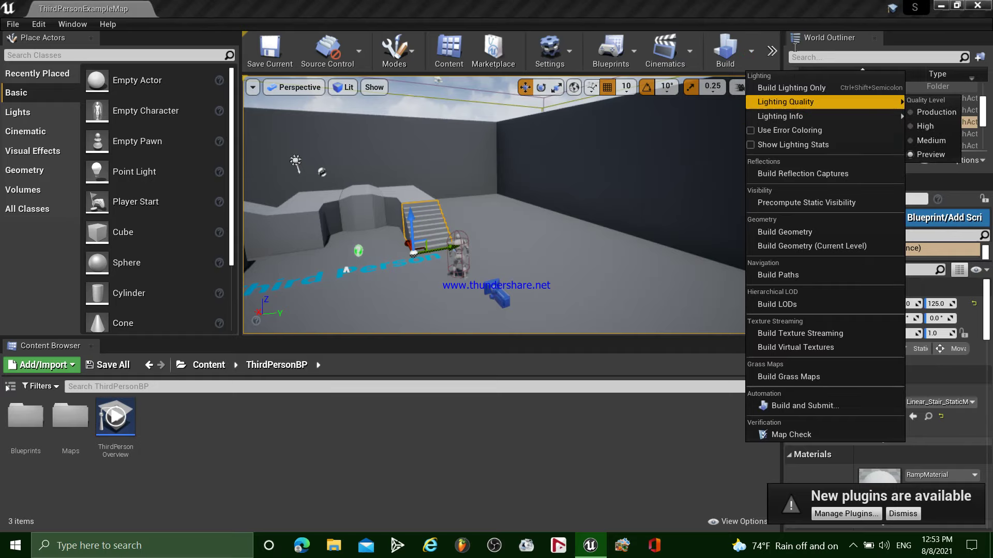
click(772, 50)
click(674, 175)
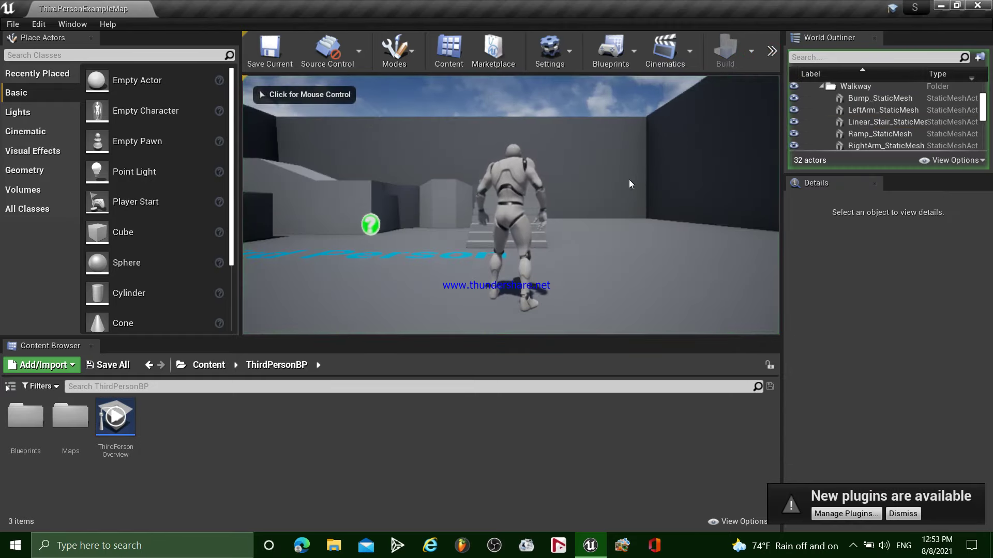
Step: Run the character around, stop the play session, and save ThirdPersonExampleMap
key(w)
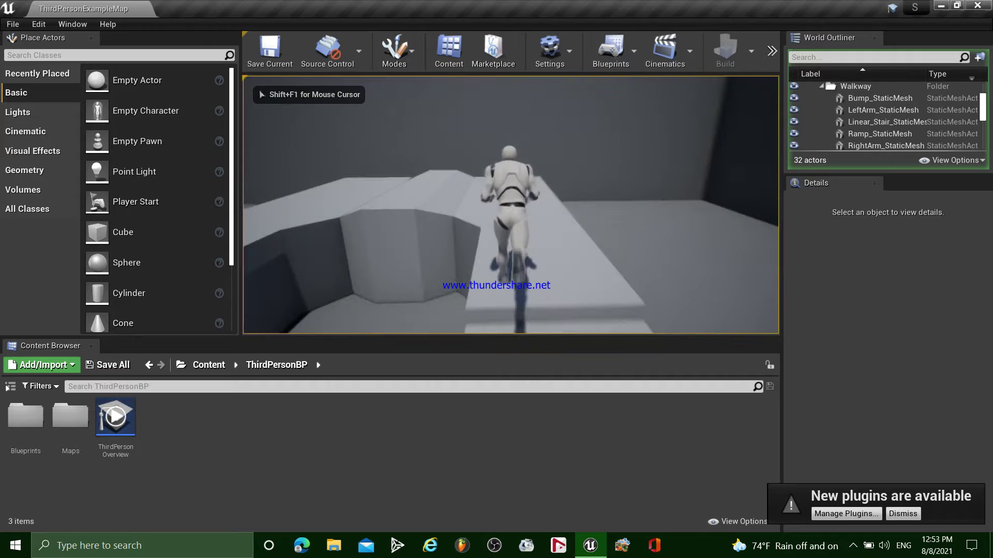
key(w)
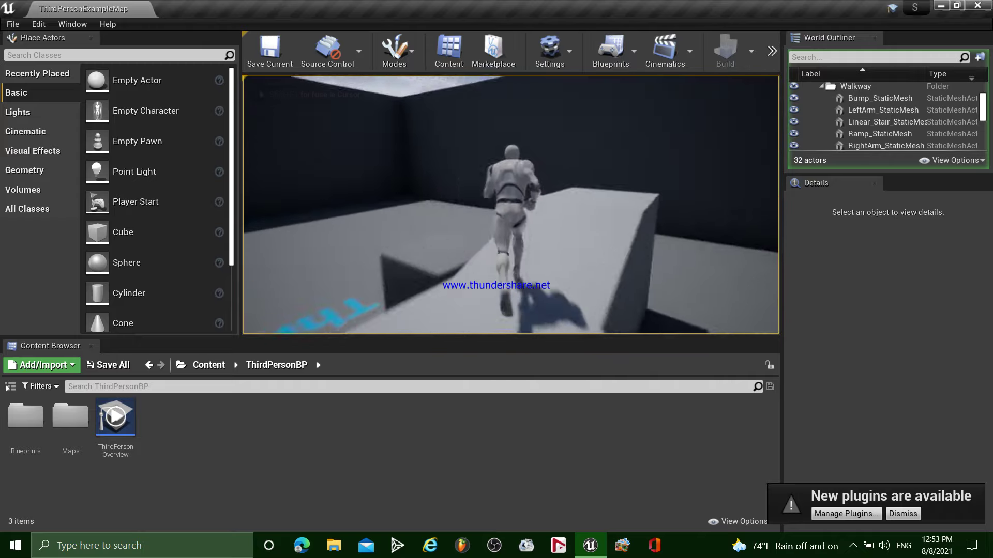
key(w)
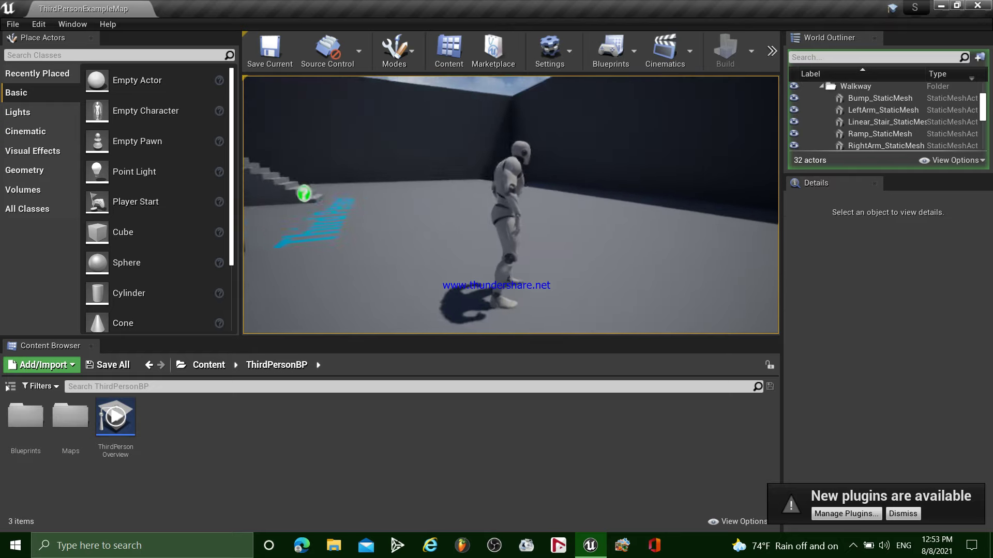
key(shift+F1)
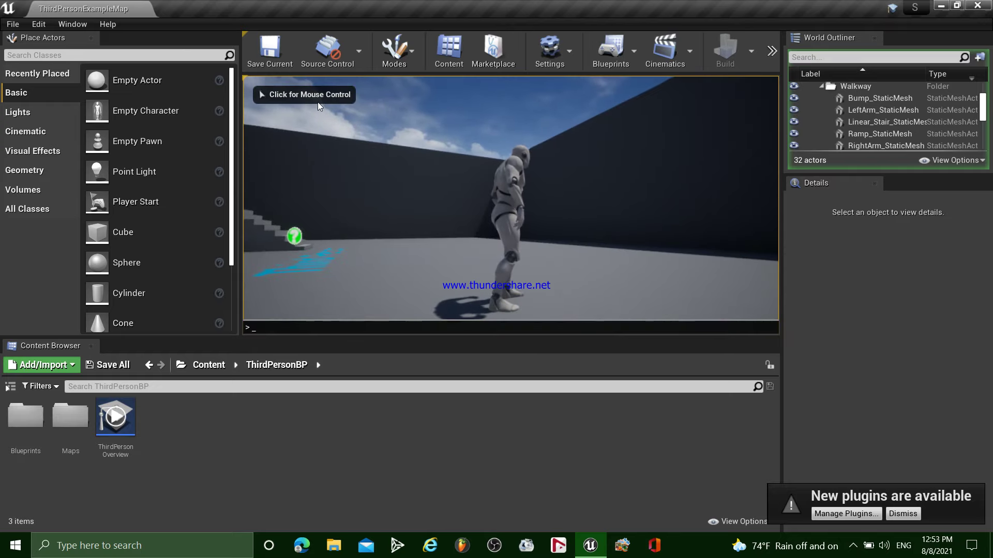
key(Escape)
click(269, 49)
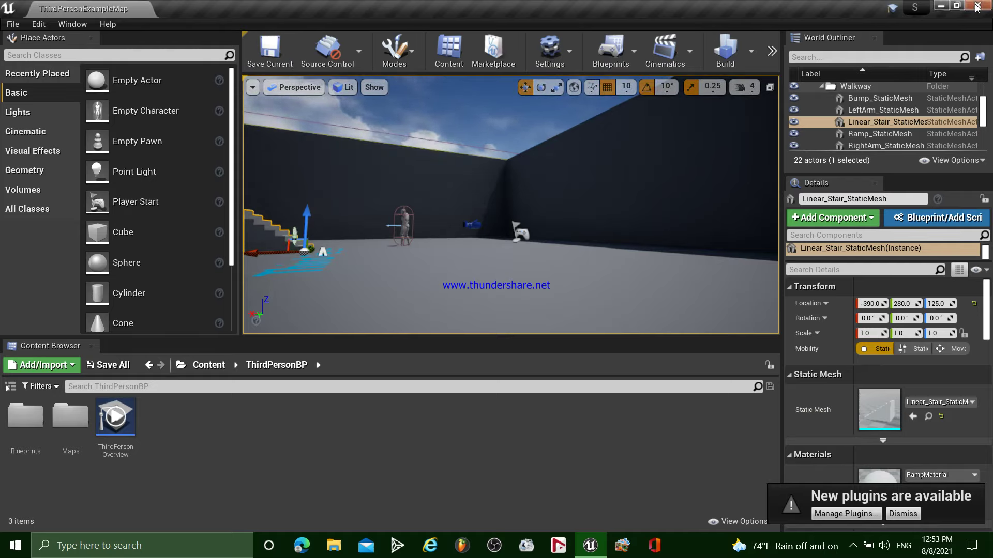
Step: Close Unreal Editor and, in Wwise Launcher's Unreal Engine projects, start integrating Wwise into S
click(976, 6)
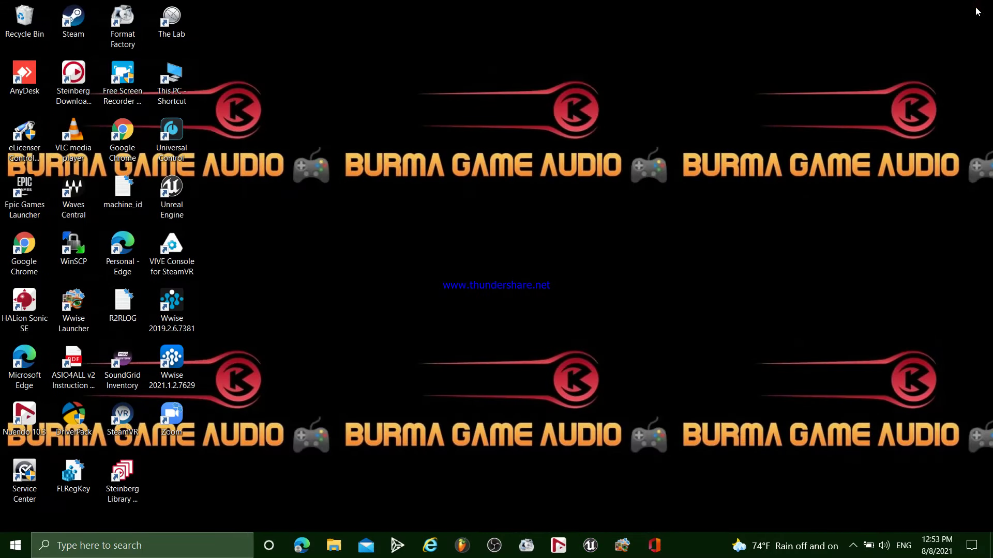
click(623, 547)
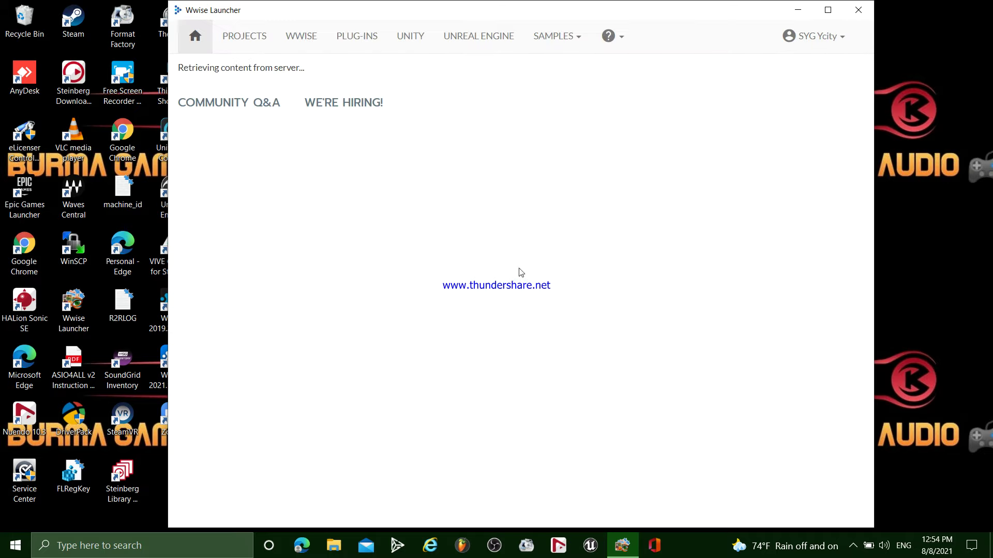
click(450, 39)
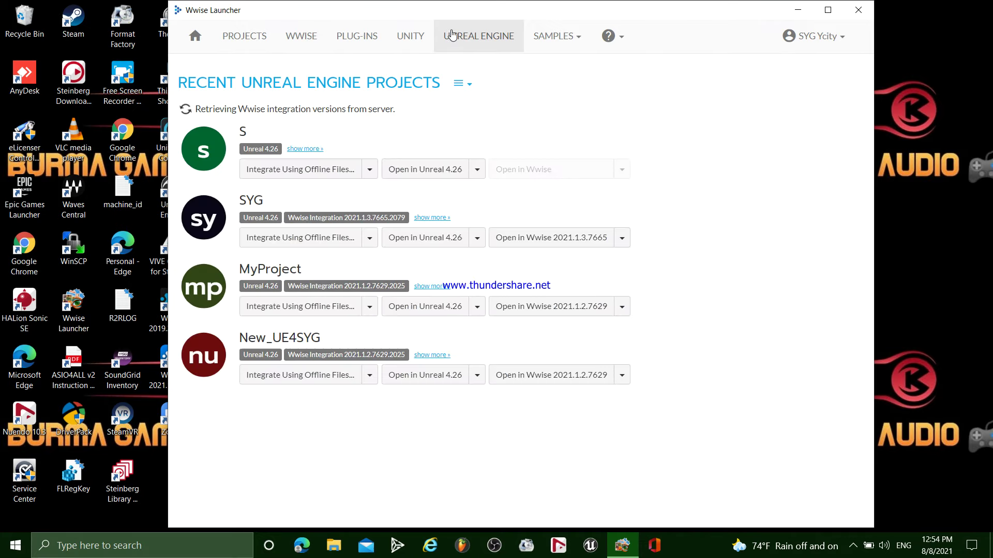
click(408, 38)
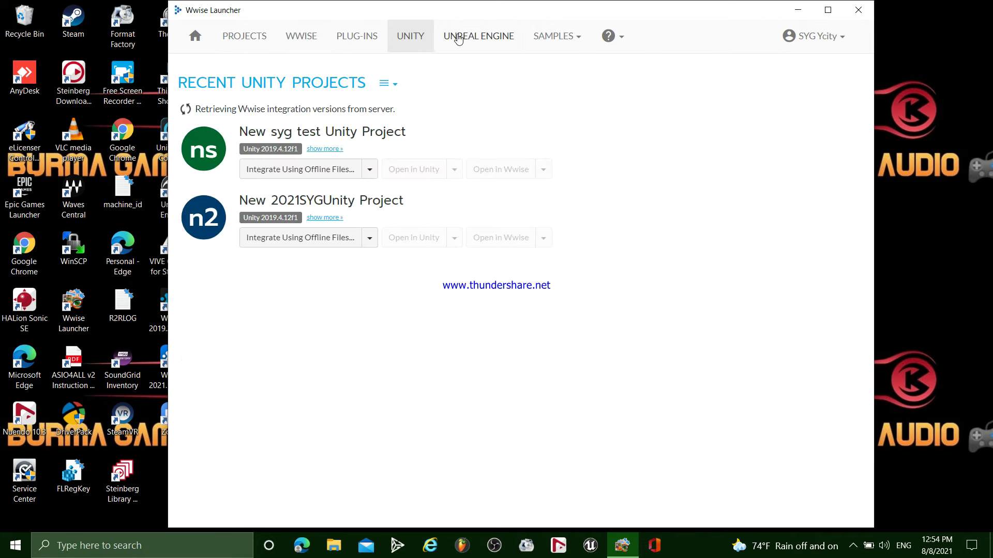
click(458, 40)
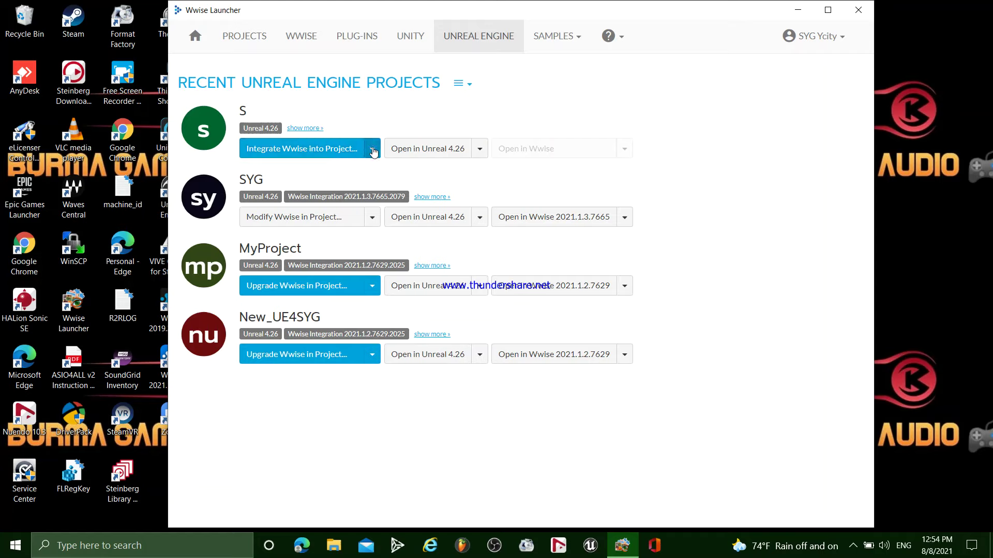
click(332, 150)
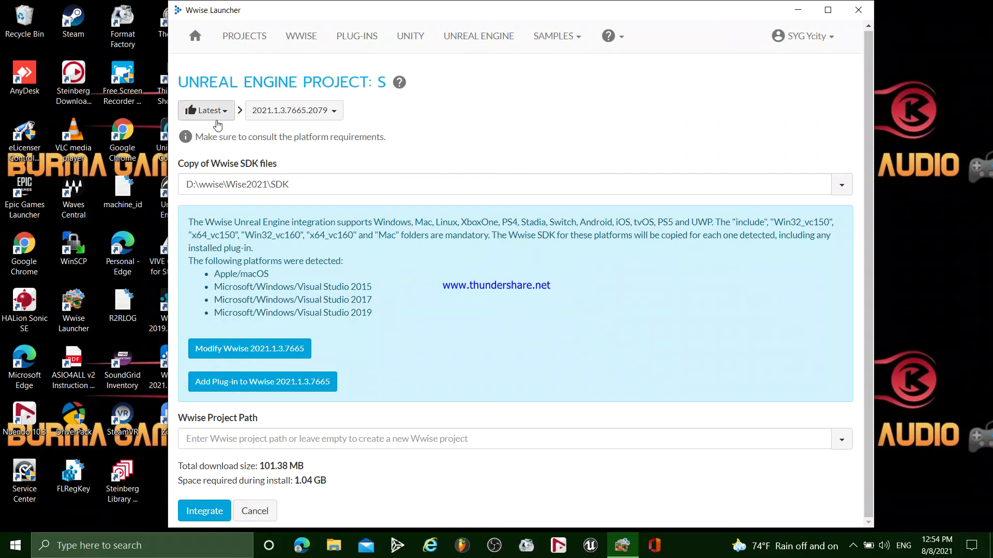
Step: Integrate Wwise 2021.1.3.7665 into project S, then open S_WwiseProject in Wwise
click(200, 512)
click(199, 512)
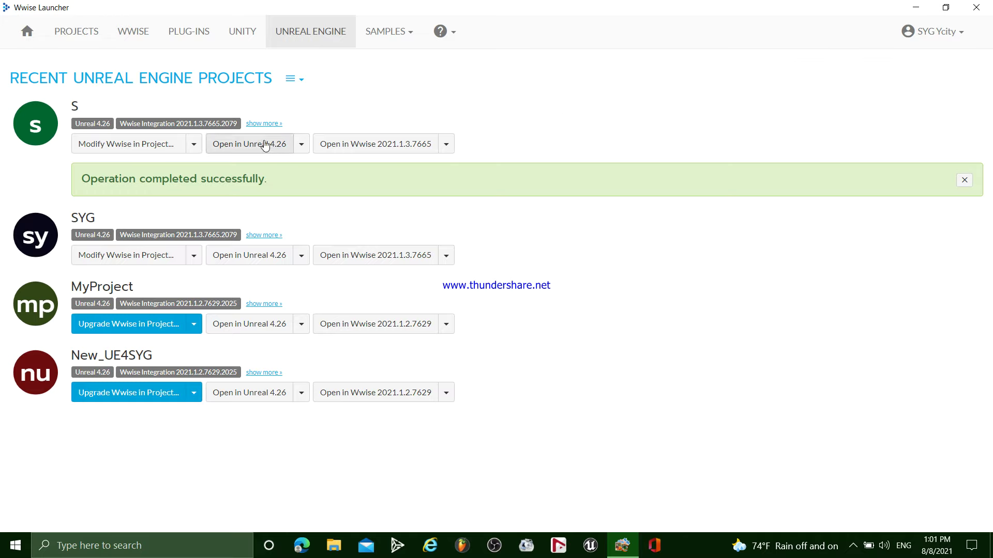
click(372, 143)
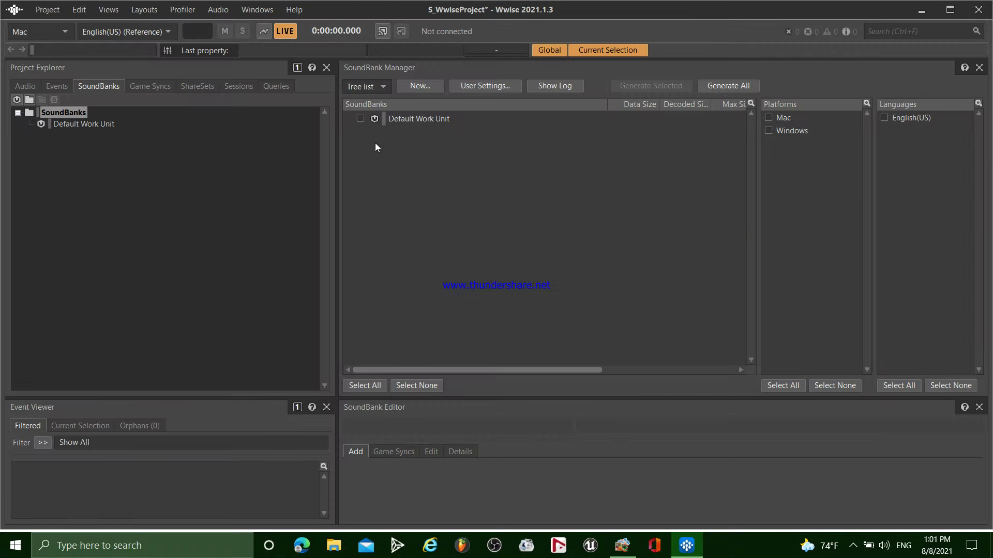
Step: Import Amb_Birds_ForestPark.wav into the Actor-Mixer Default Work Unit and select the new sound
click(64, 125)
click(26, 86)
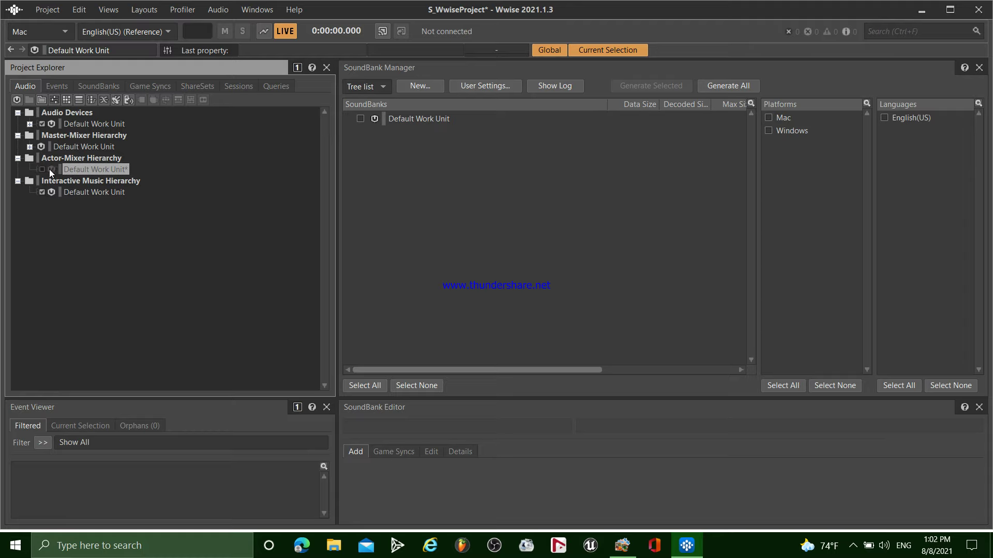
right_click(77, 170)
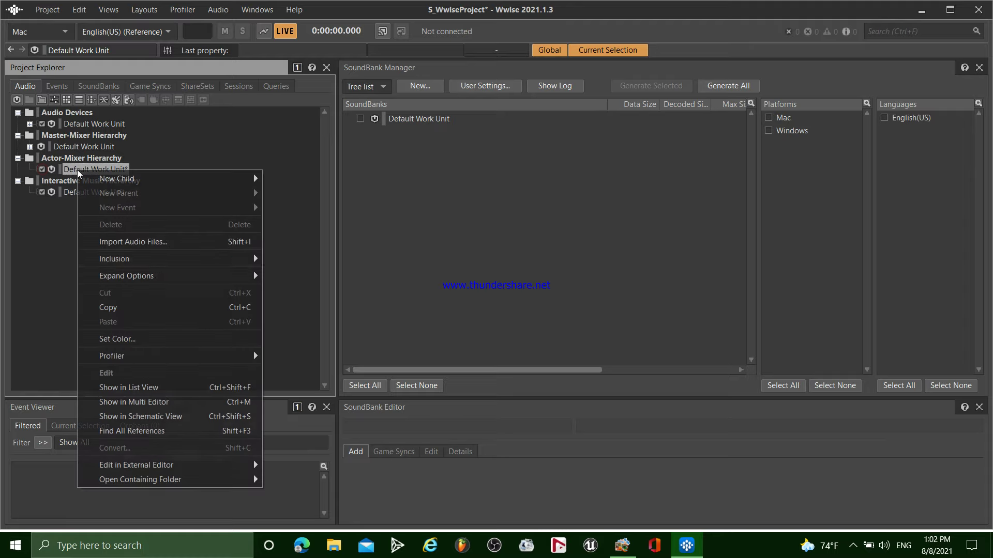
click(194, 243)
click(216, 178)
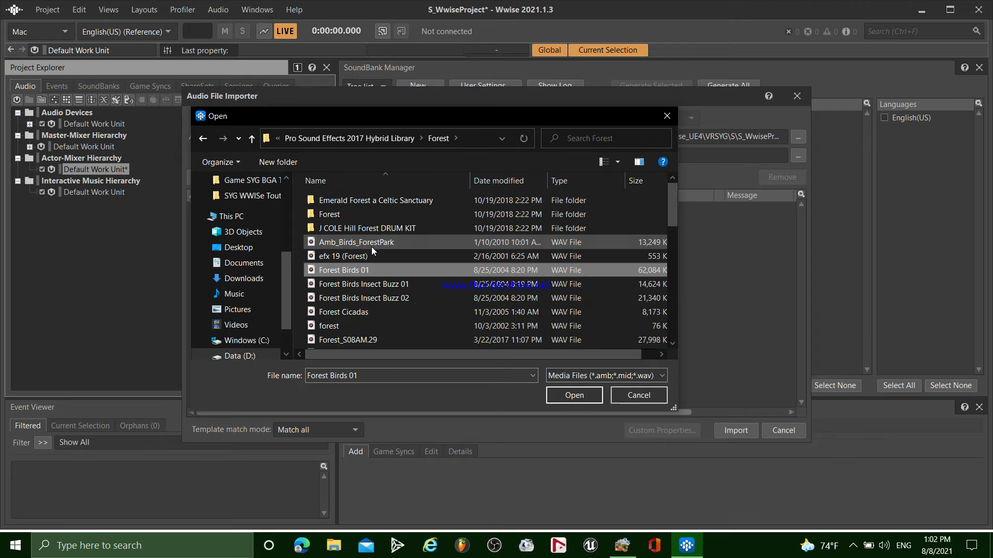
click(569, 393)
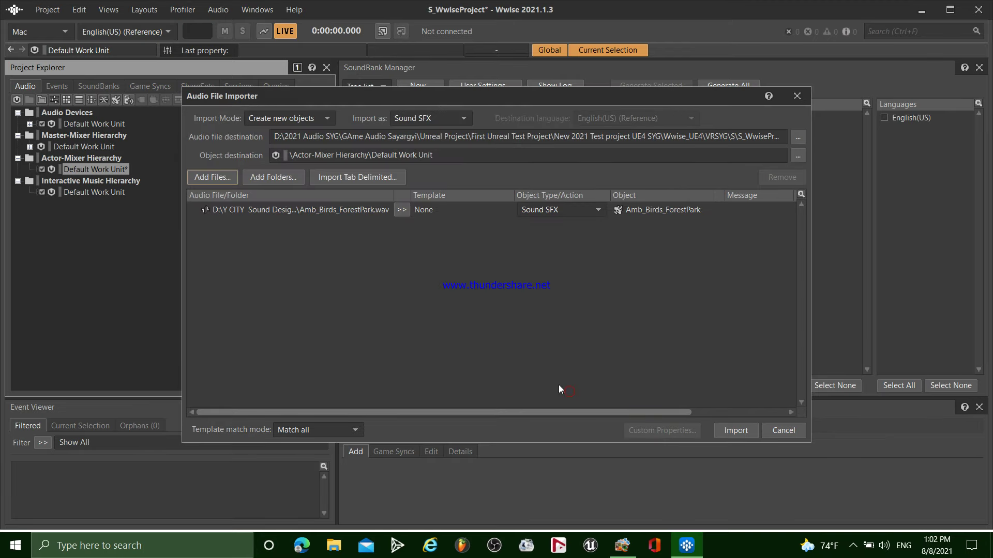
click(736, 431)
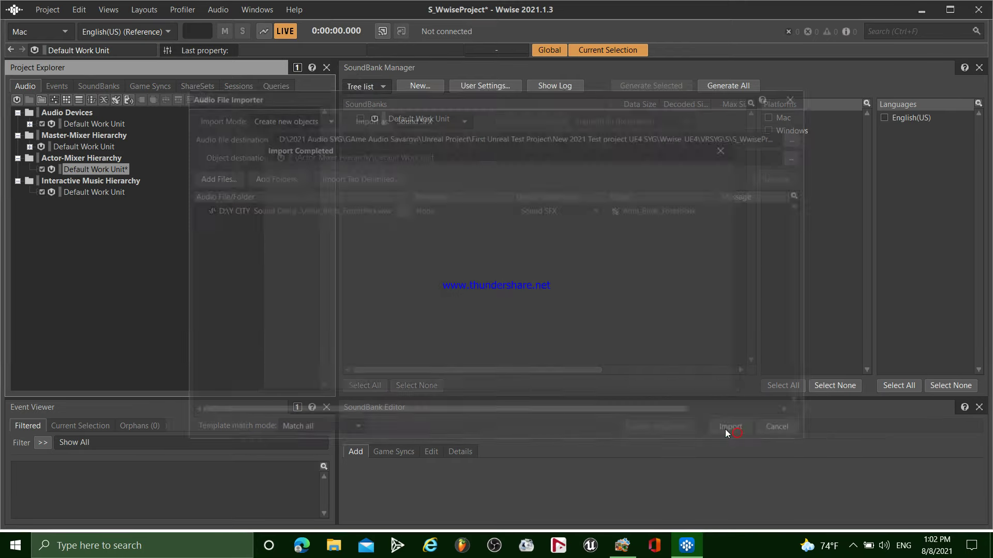
click(30, 169)
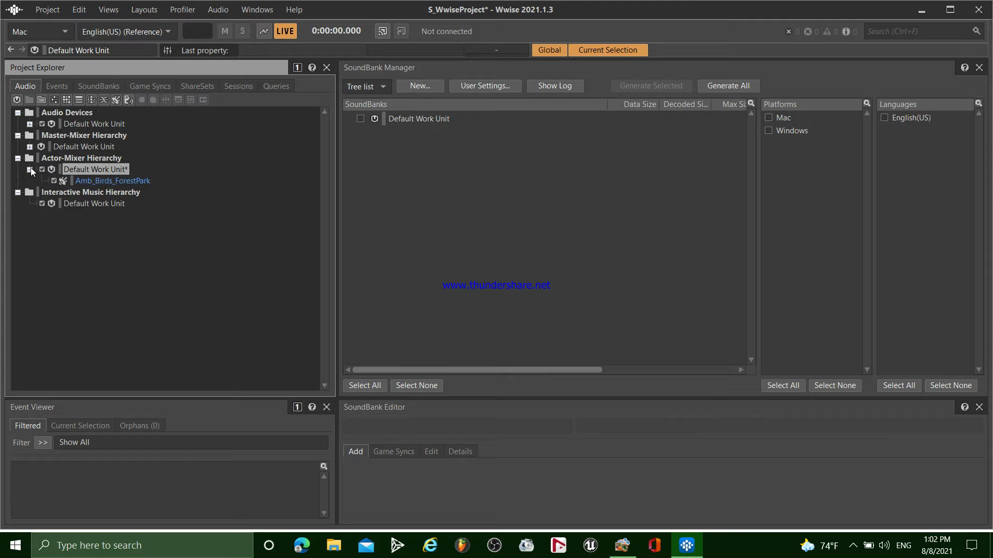
click(77, 179)
Step: Preview Amb_Birds_ForestPark, then create an event named Amb_Birds in the Events Default Work Unit
key(space)
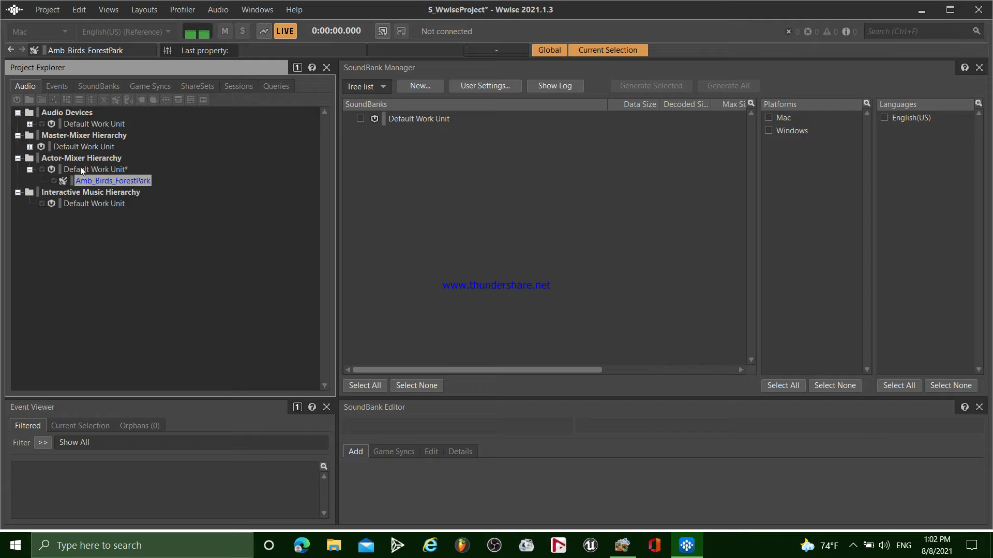
key(space)
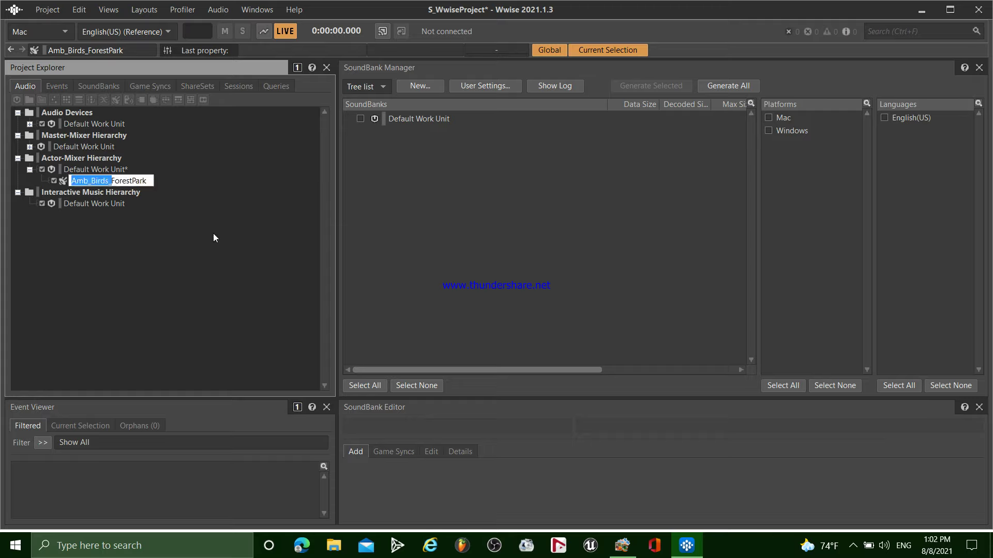
click(58, 87)
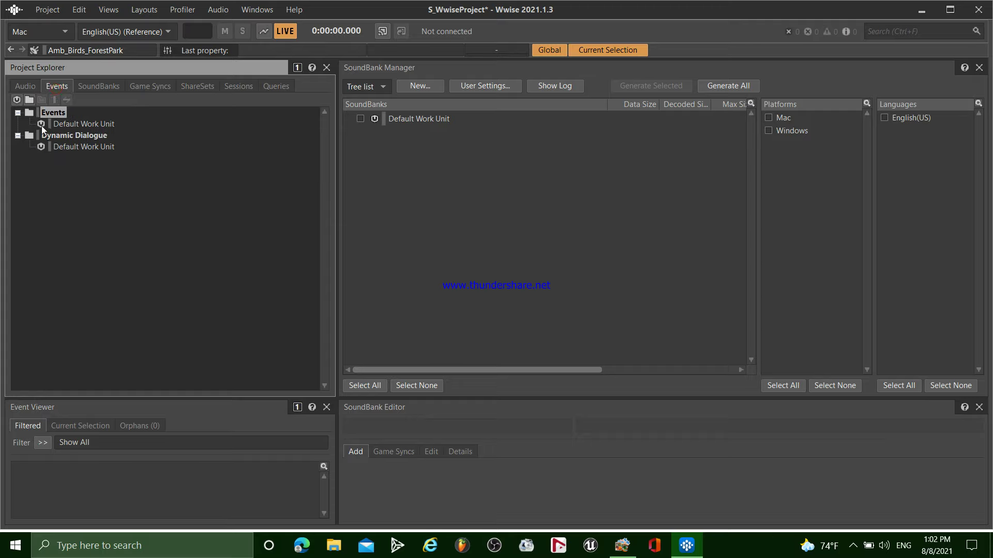
click(69, 126)
click(54, 100)
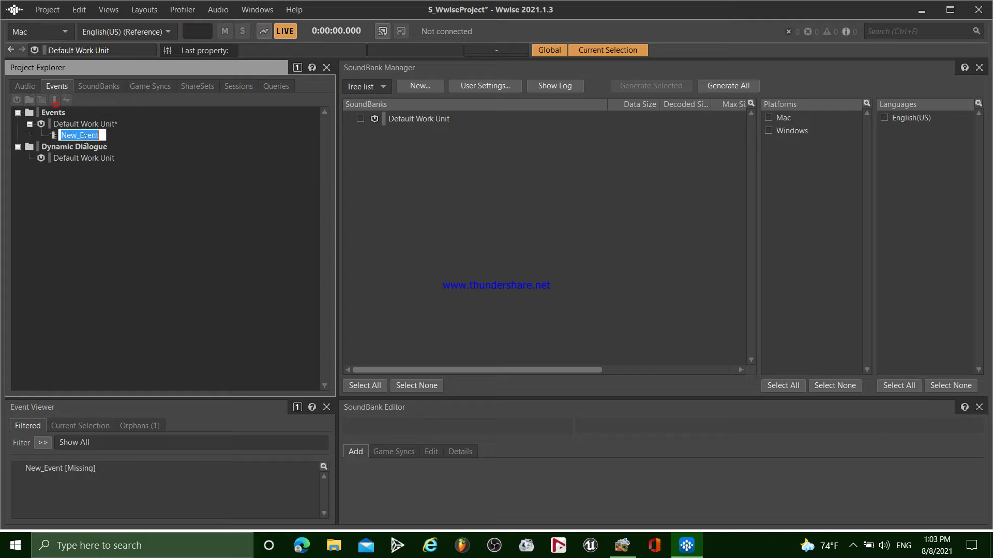
text(Amb_Birds_)
key(BackSpace)
key(Return)
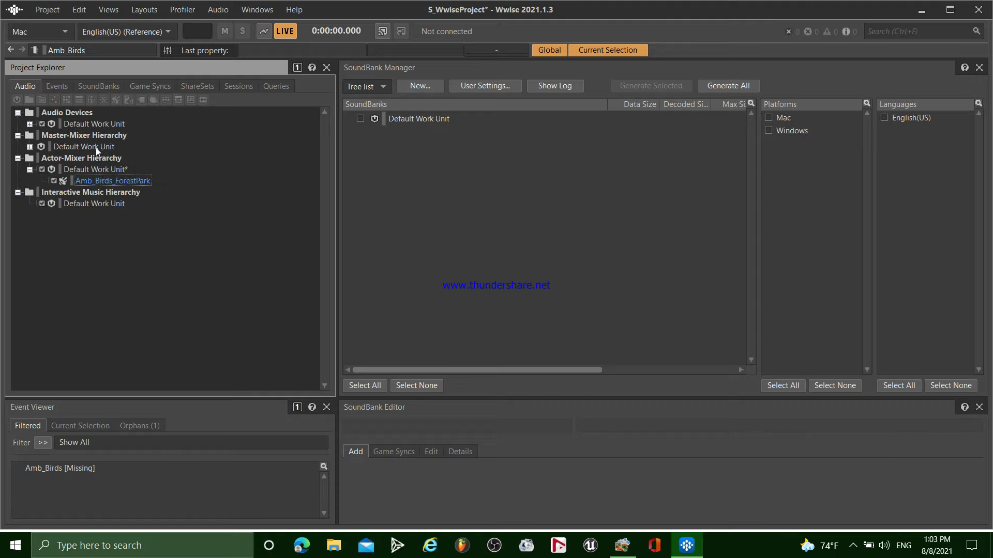
Step: Switch to the Designer layout and open the Amb_Birds event in the Event Editor
click(144, 11)
click(156, 25)
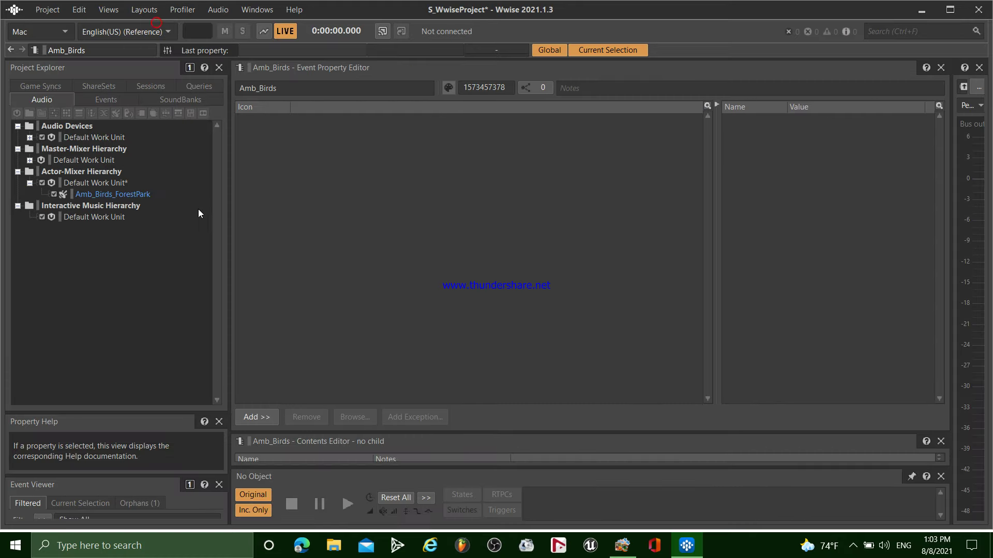
click(98, 100)
double_click(67, 147)
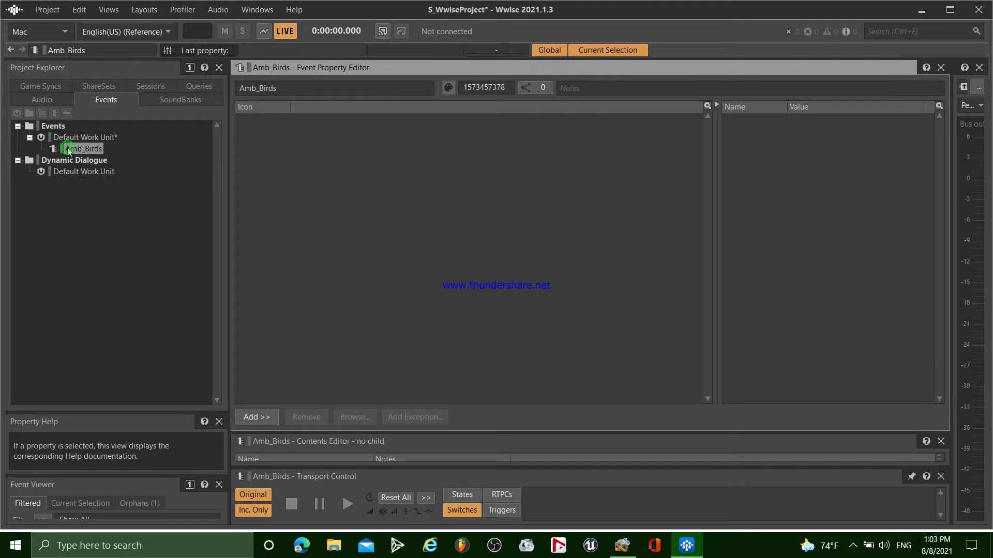
click(32, 97)
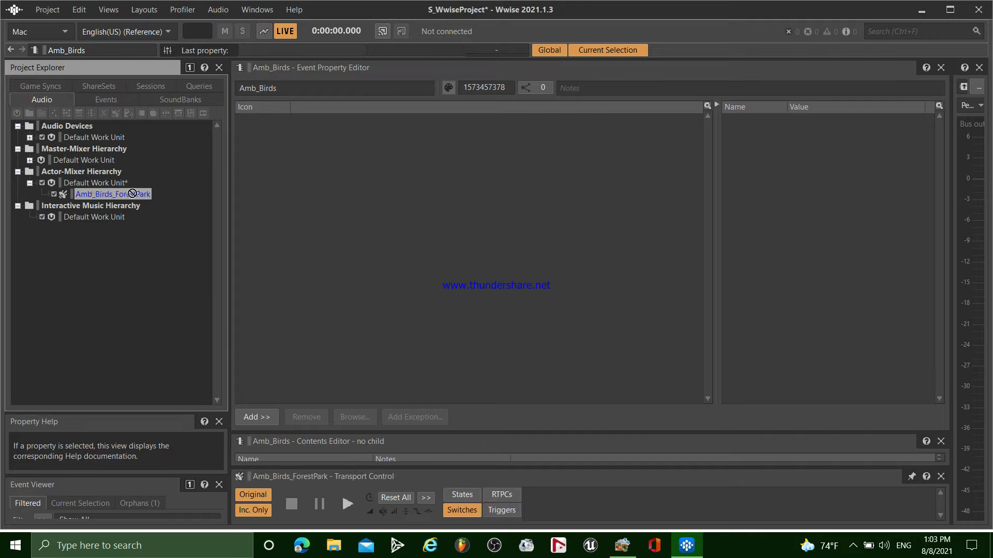
Step: Add a Play action for Amb_Birds_ForestPark to Amb_Birds and preview the event
drag(91, 192, 287, 163)
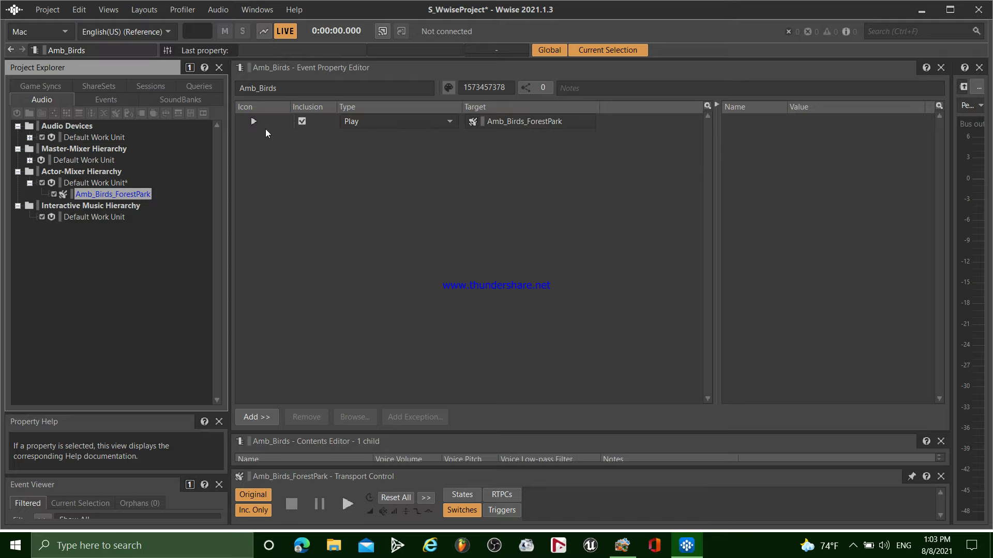
key(space)
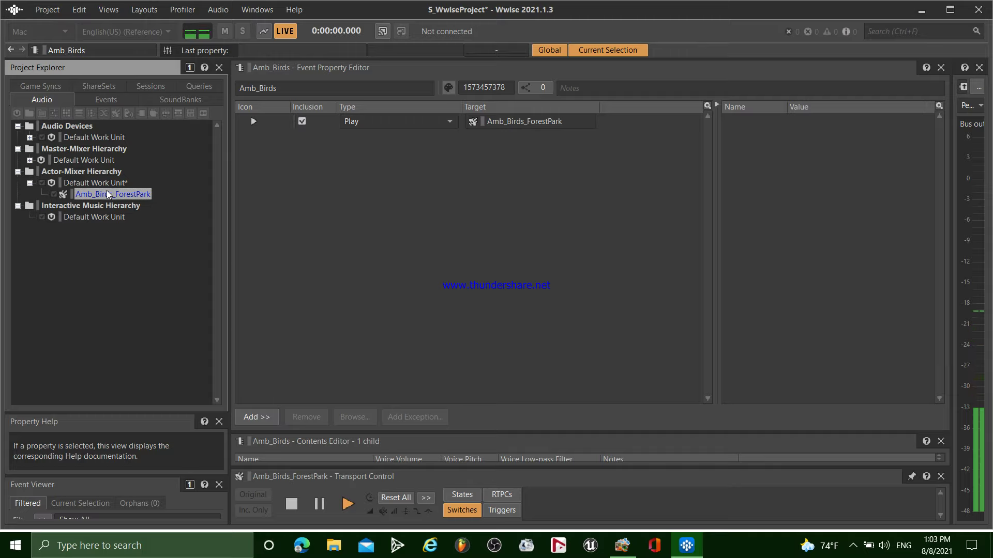
key(space)
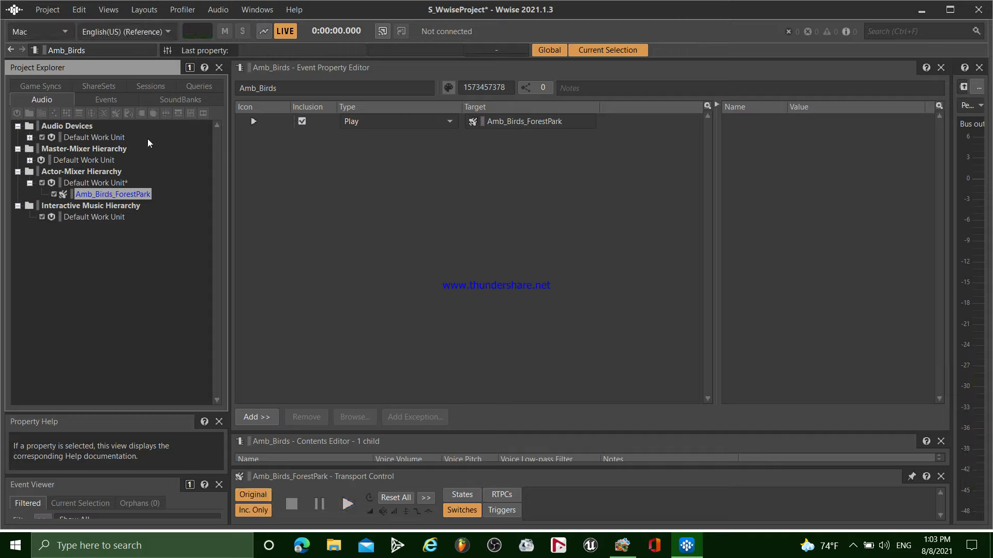
click(147, 11)
Step: In the SoundBank layout, create a new soundbank named Main_SoundBank
click(178, 57)
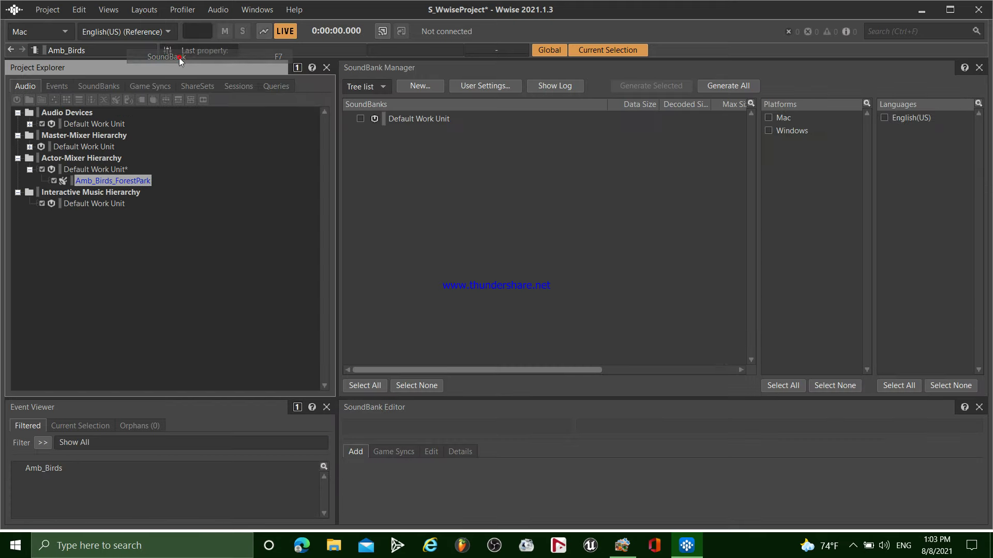
click(409, 119)
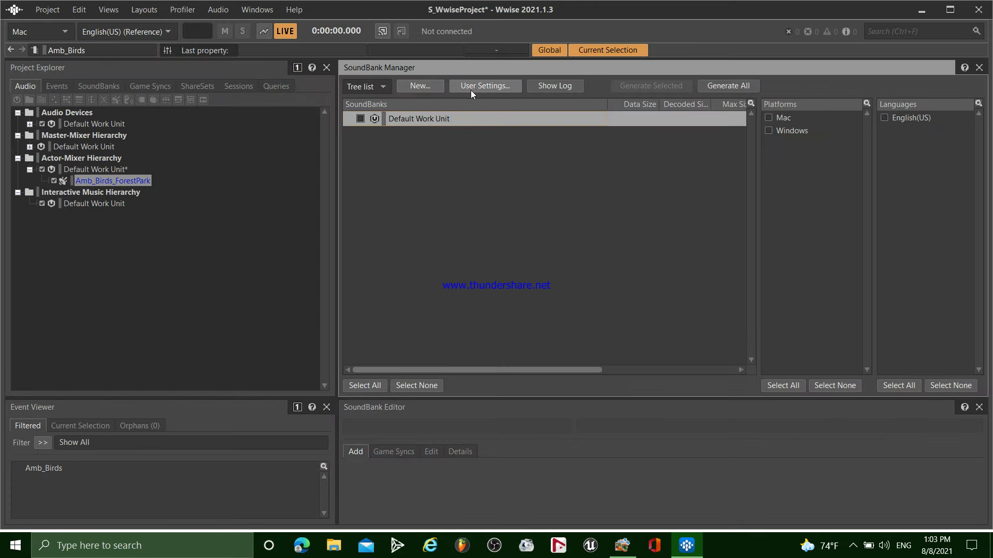
click(418, 87)
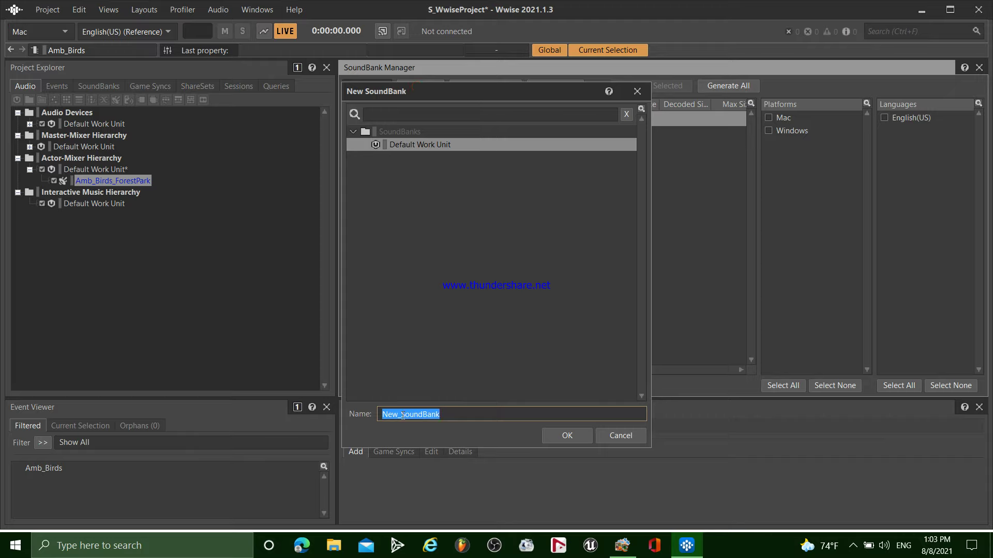
drag(399, 416, 340, 415)
text(Main)
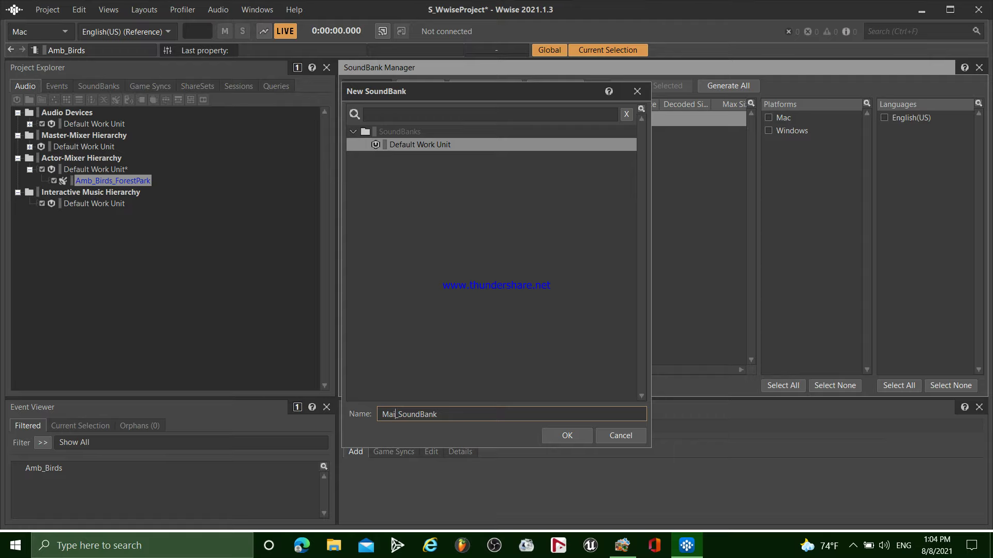
key(Return)
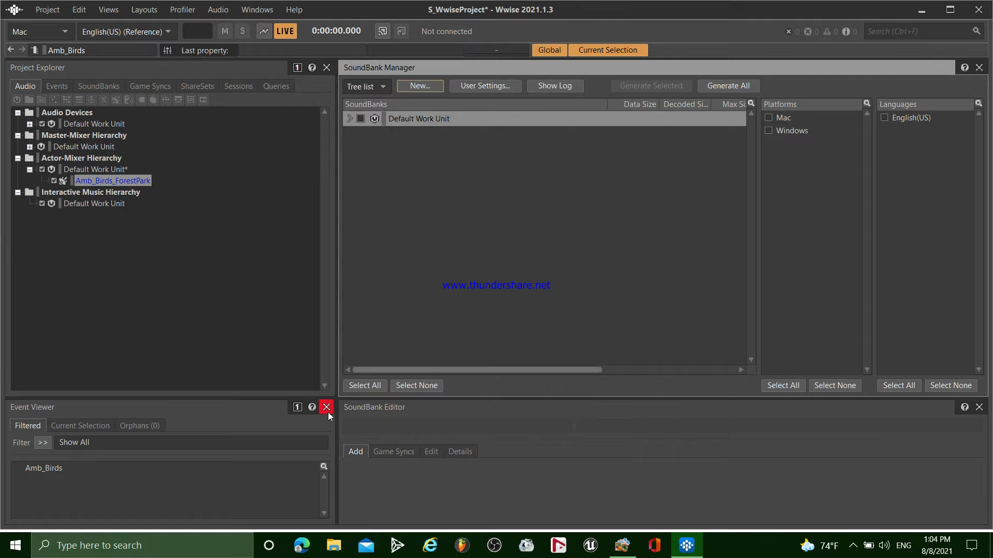
click(350, 119)
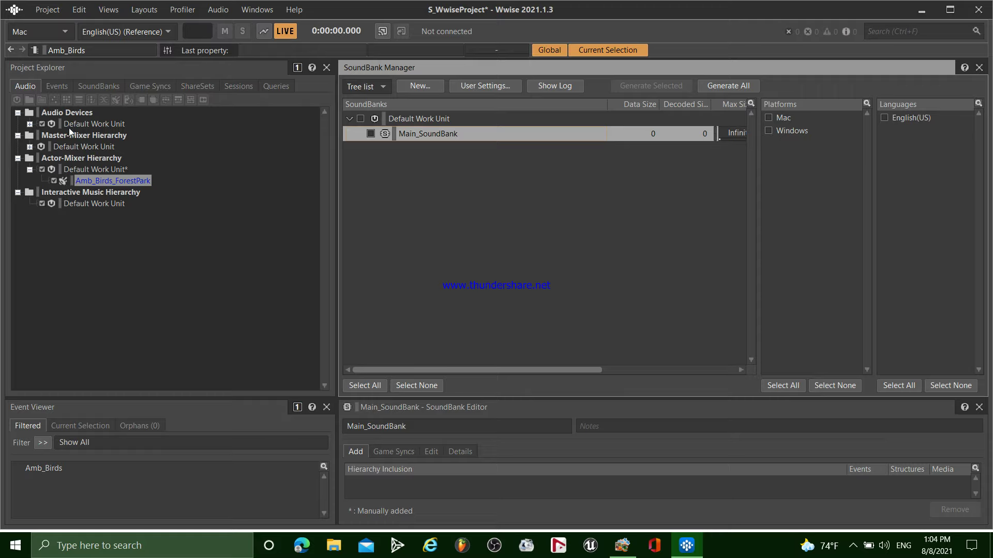
Step: Add the Amb_Birds event to Main_SoundBank and tick it for generation
click(57, 86)
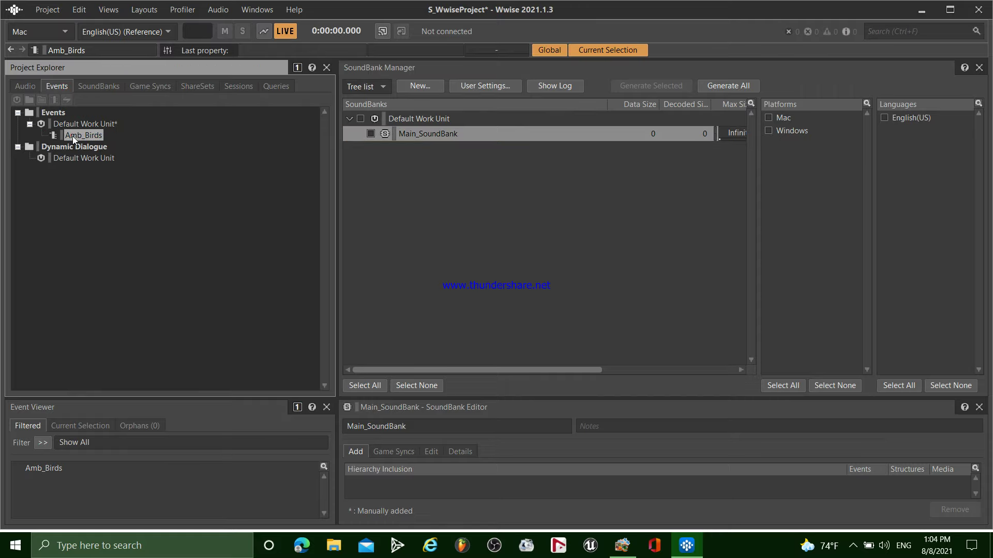
drag(73, 135, 427, 137)
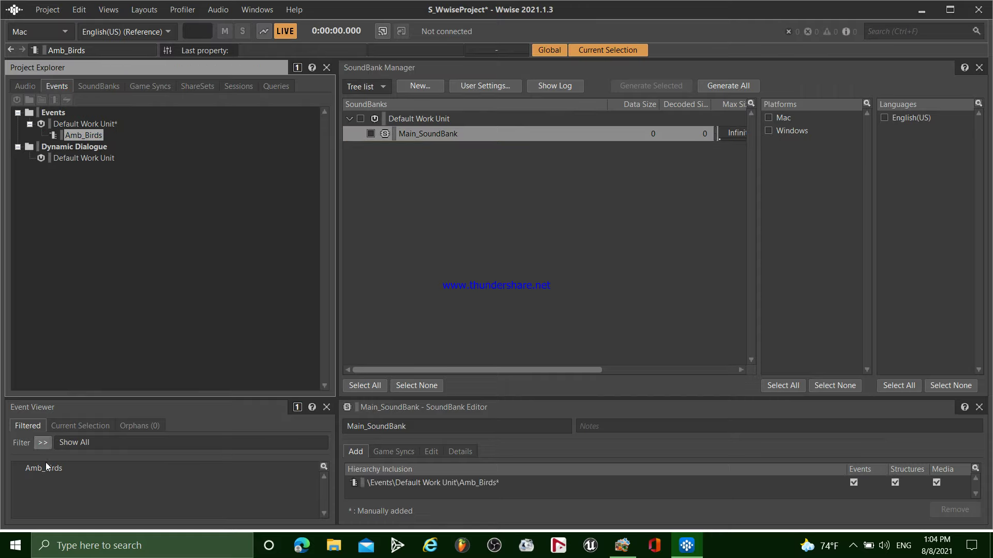
drag(45, 469, 398, 246)
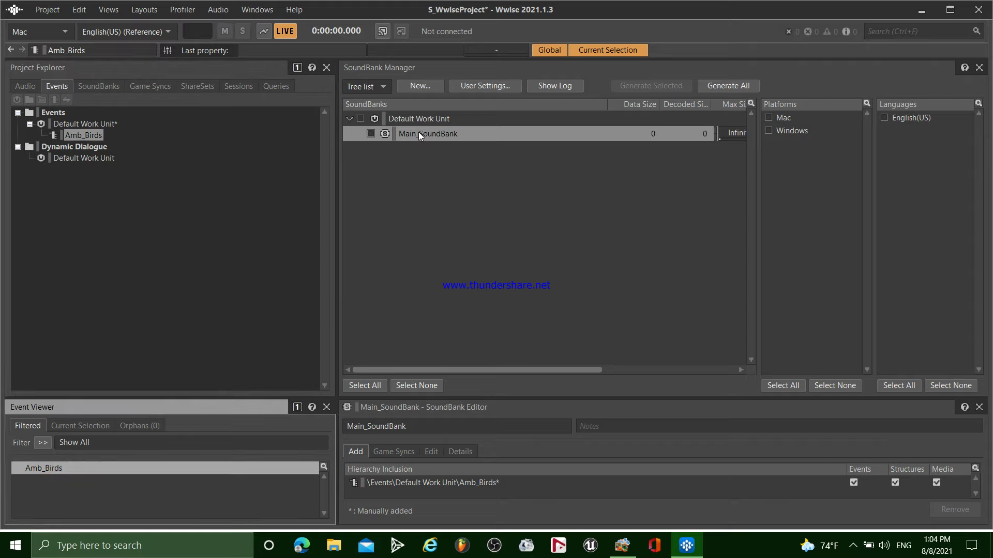
drag(418, 130, 381, 137)
click(370, 133)
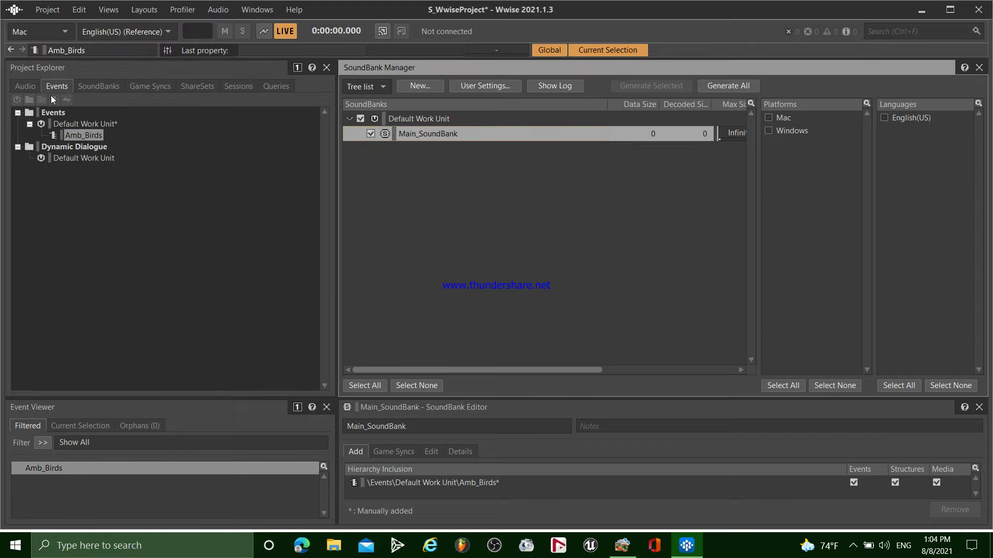
click(483, 223)
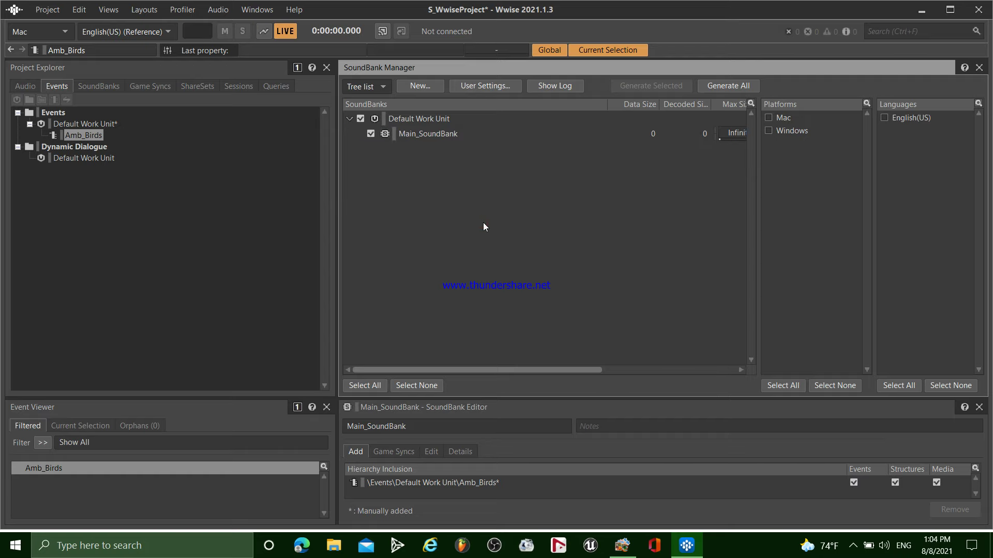
Step: Save the project and generate all soundbanks for Windows and English(US)
click(47, 9)
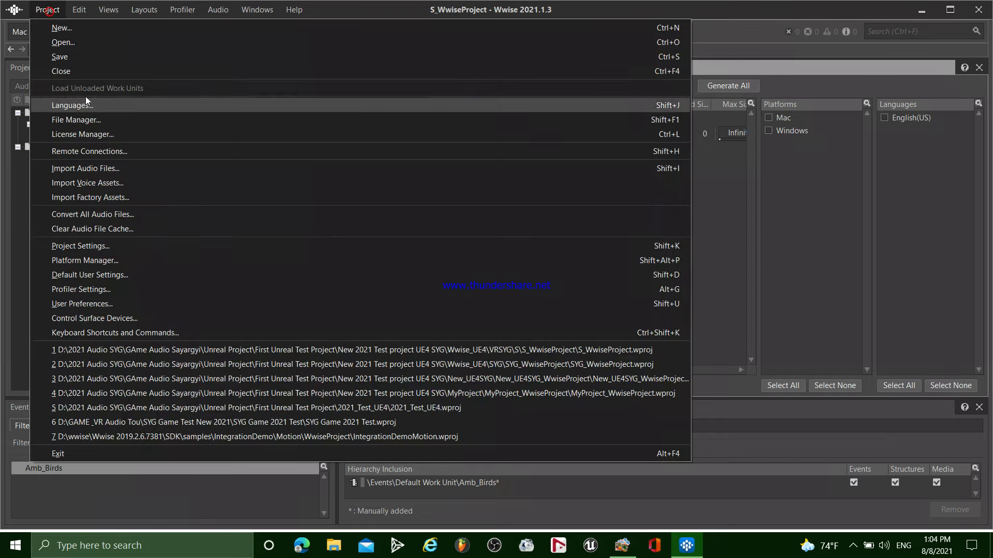
click(89, 62)
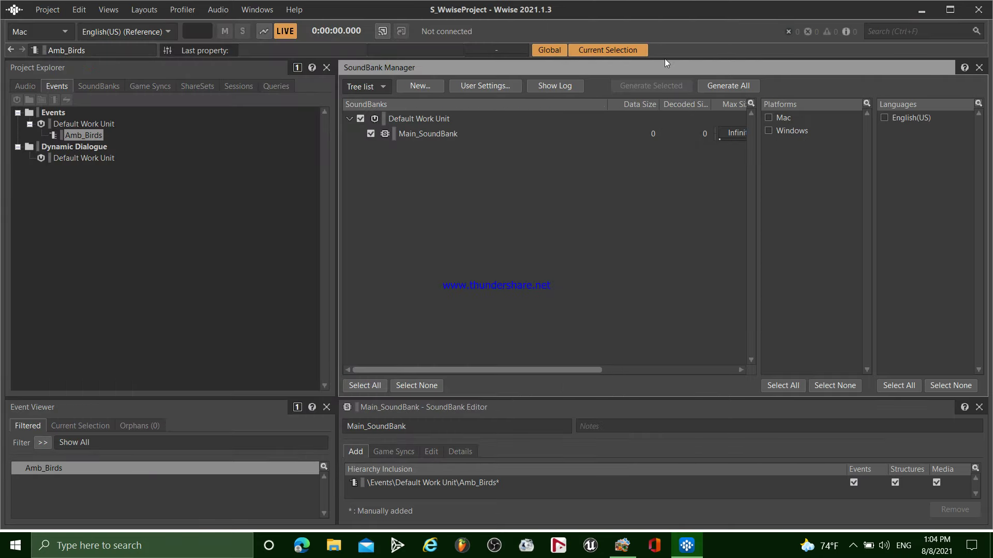
click(883, 117)
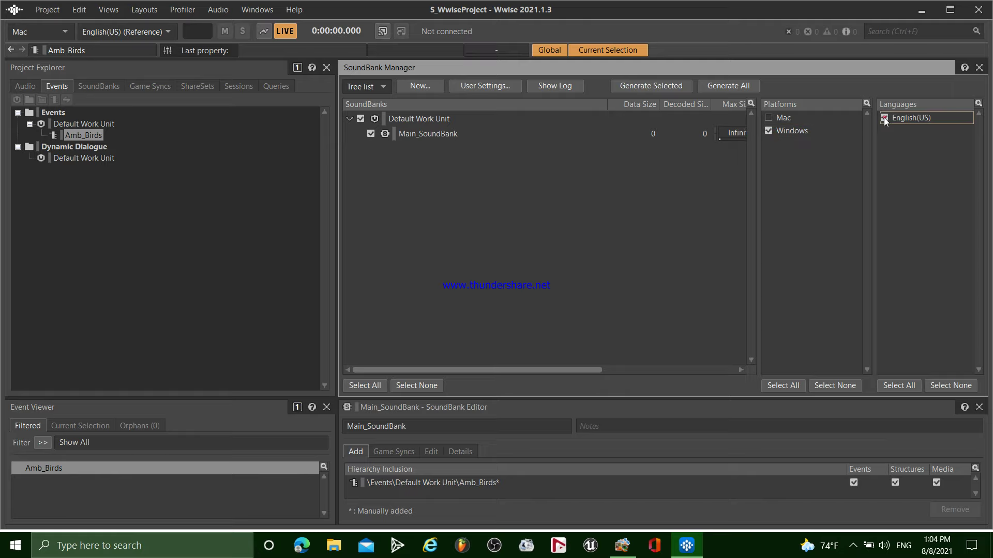
click(713, 87)
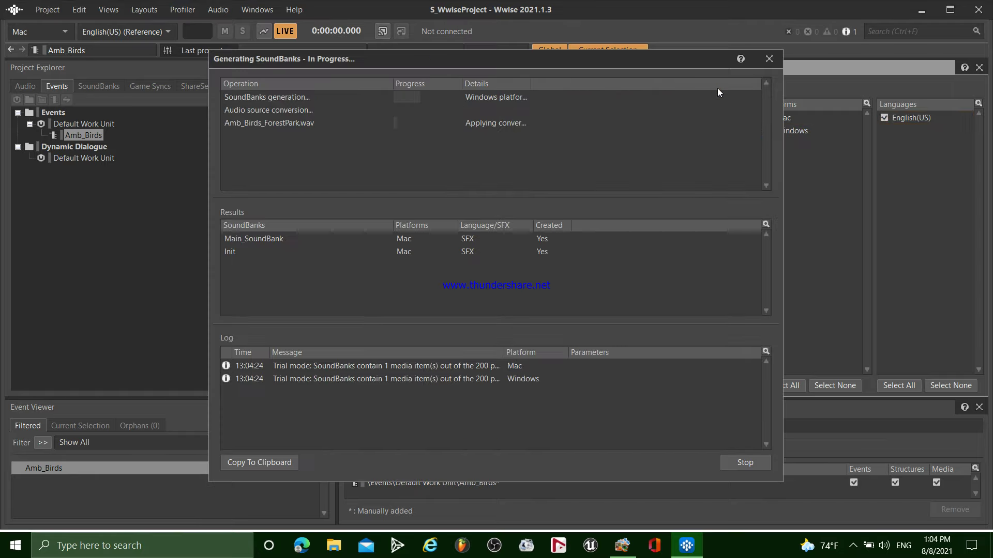
click(750, 463)
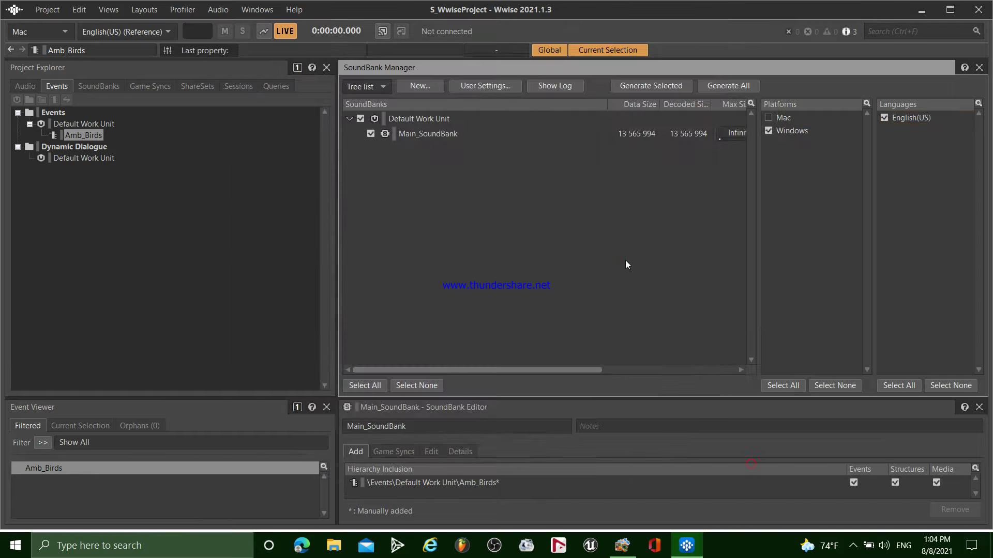
click(124, 312)
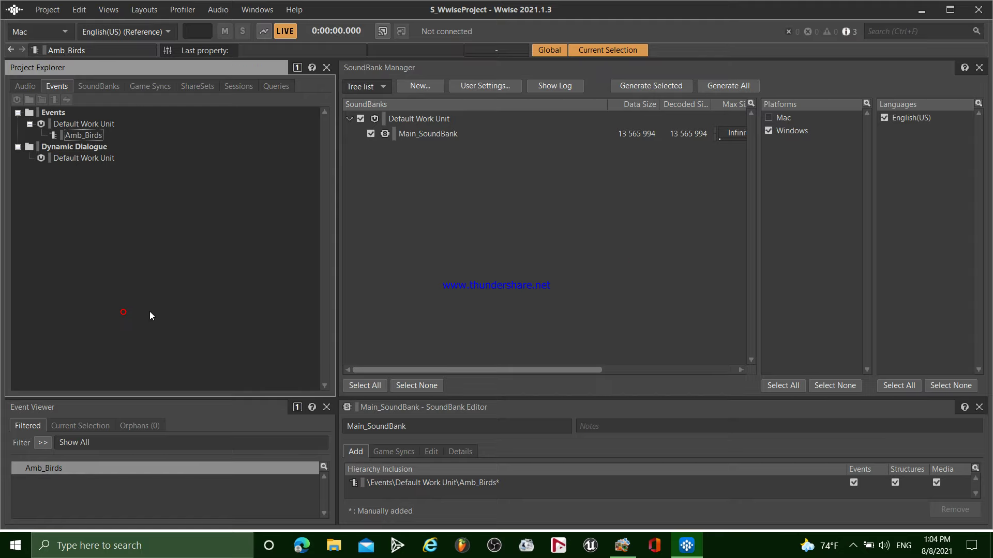
click(47, 9)
click(81, 55)
Step: Reopen project S in Unreal Engine 4.26 from the Wwise Launcher
click(921, 9)
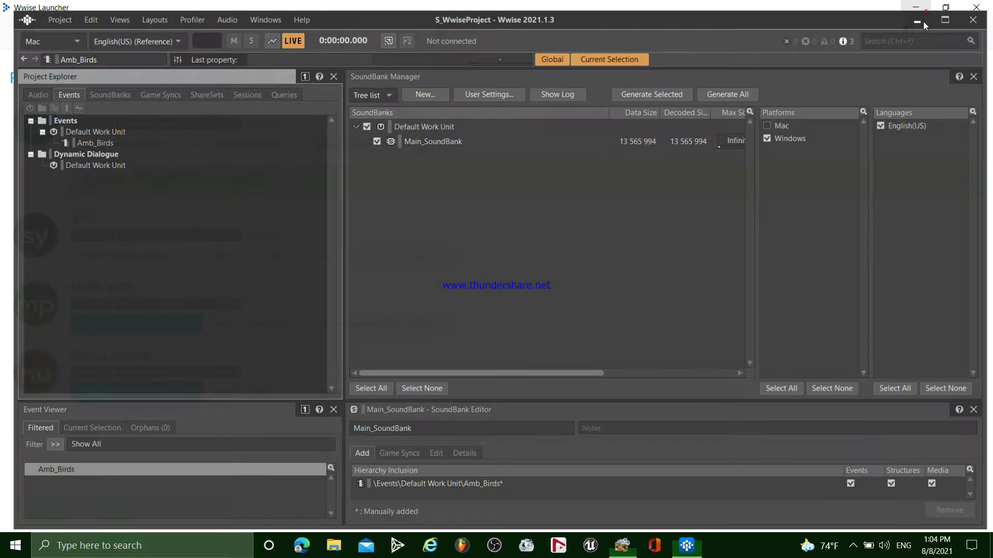
click(252, 148)
click(252, 147)
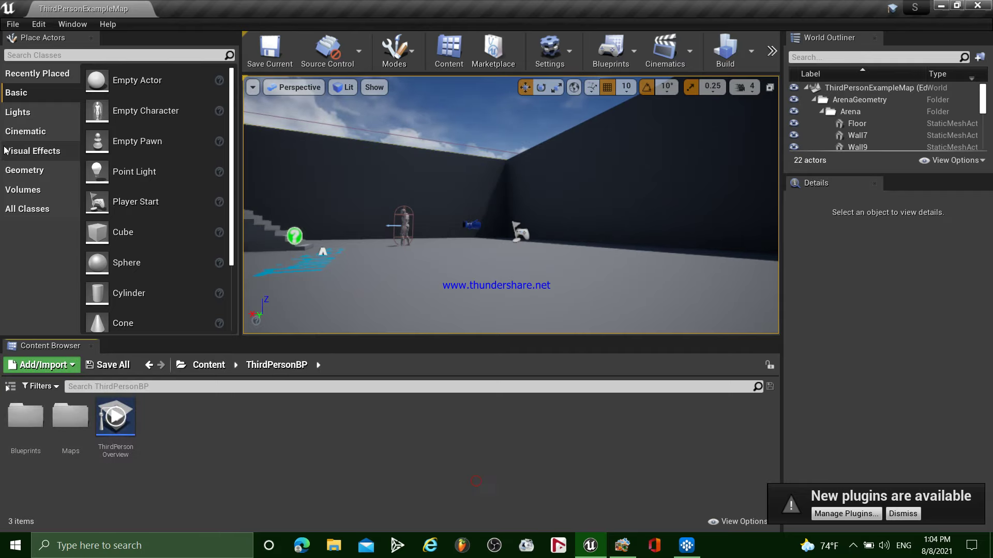
Step: Open the Wwise Picker, expand the Event work unit, and select Amb_Birds
click(73, 24)
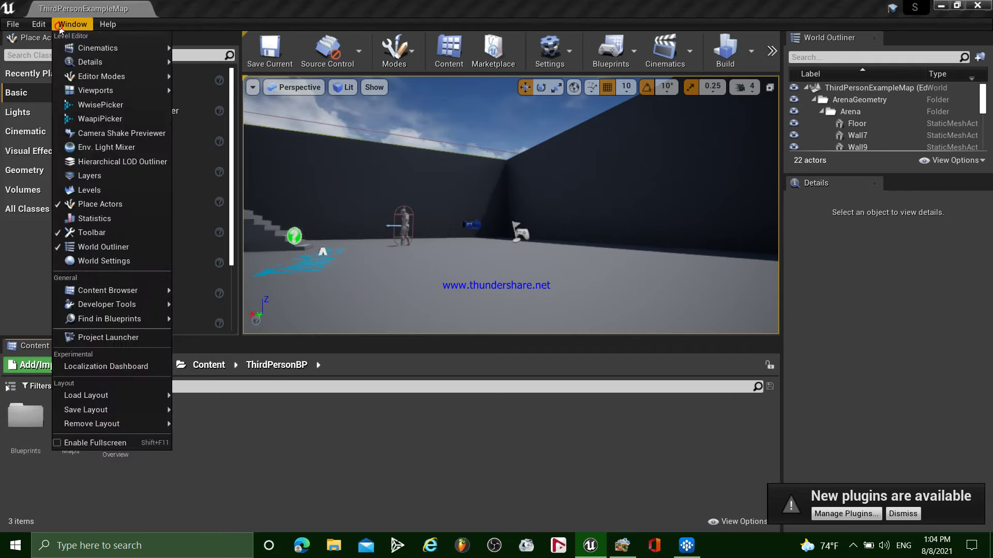
click(97, 107)
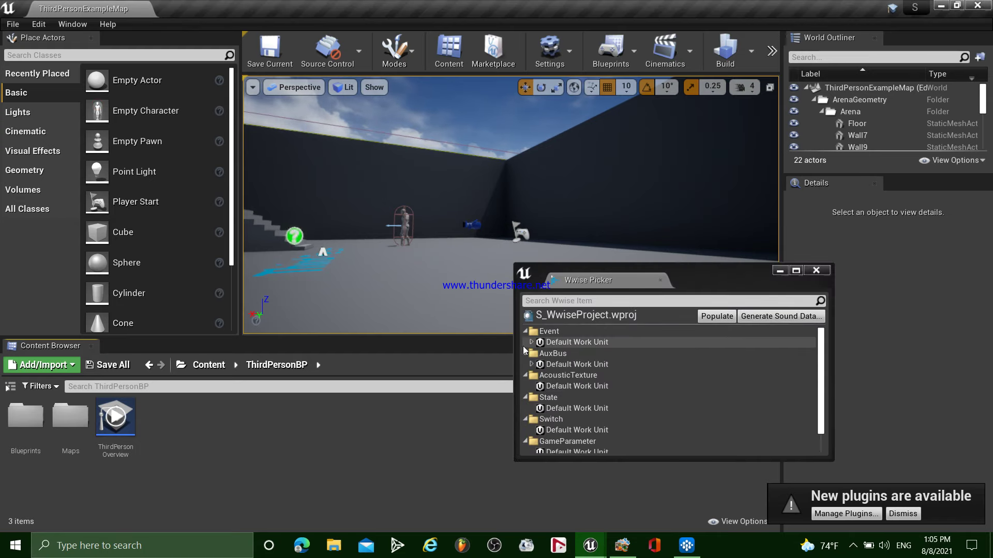
click(529, 343)
click(531, 342)
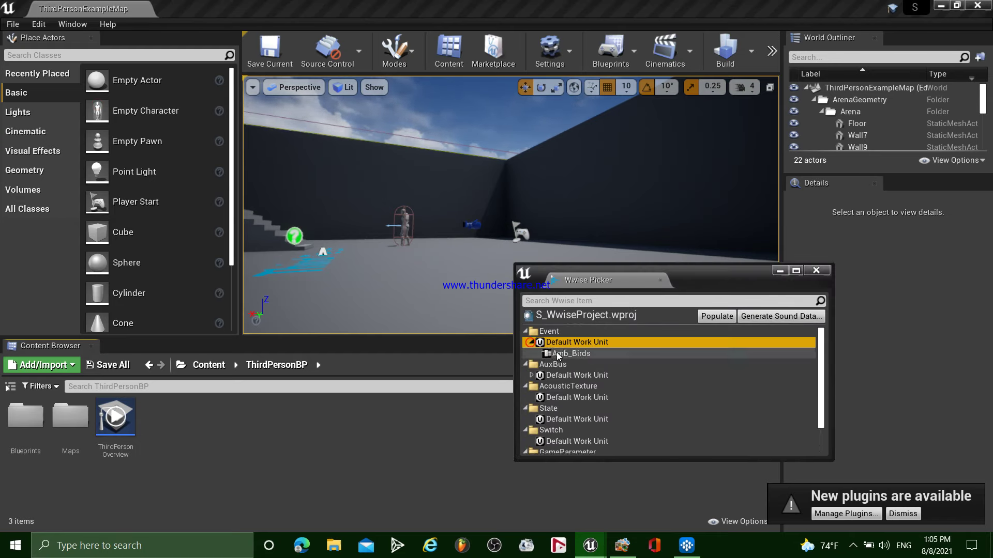
click(575, 356)
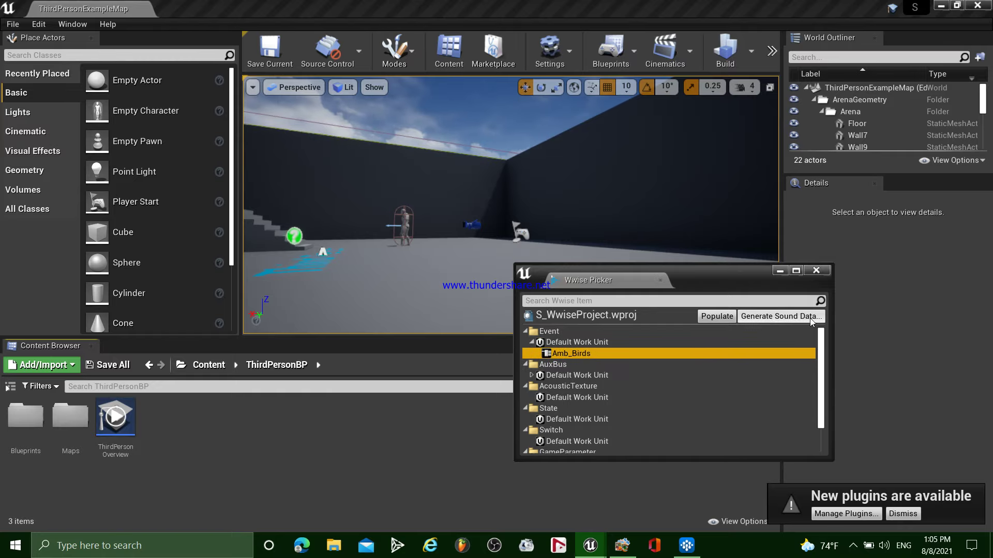
Step: Create an Audiokinetic Bank asset in the ThirdPersonBP folder named Main_SoundBank
click(232, 431)
right_click(220, 451)
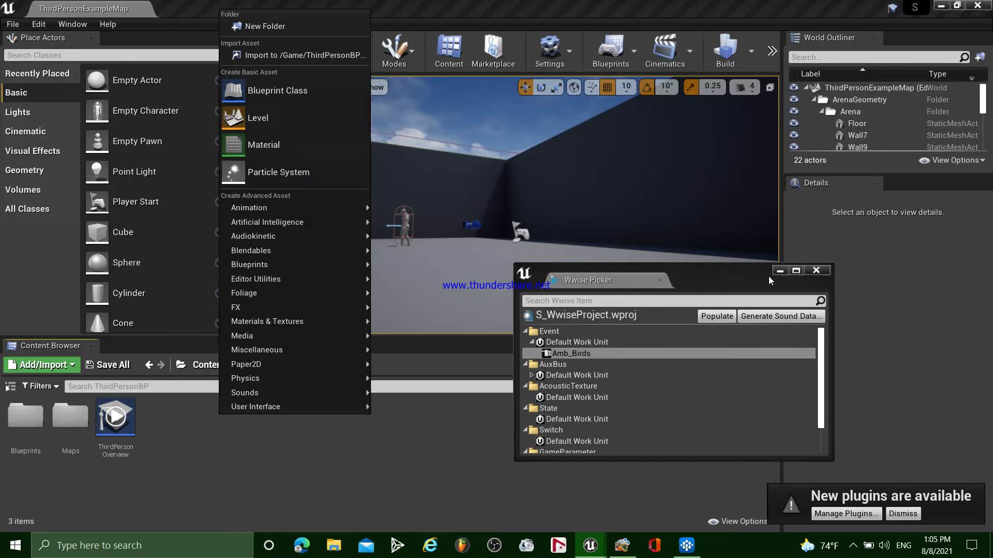
click(223, 454)
right_click(240, 431)
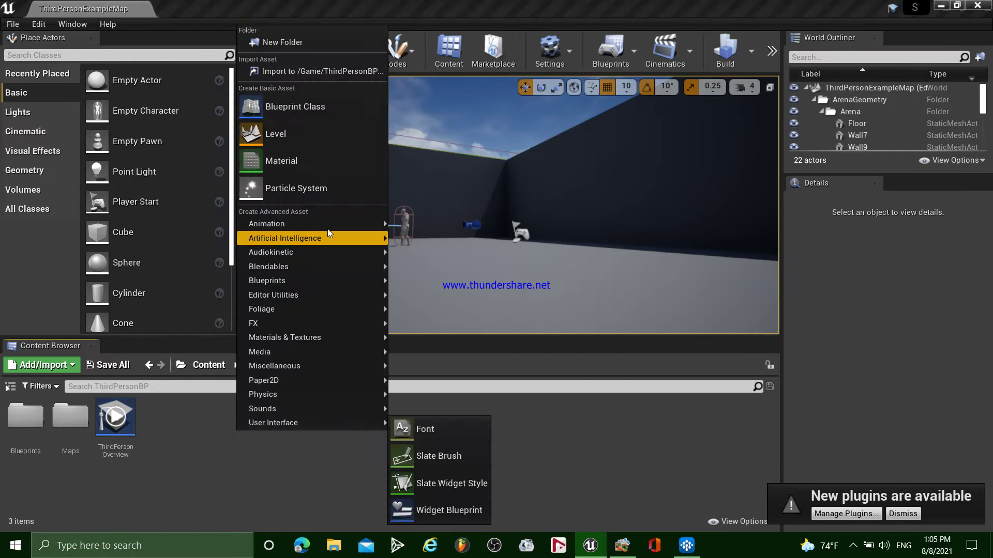
mouse_move(342, 254)
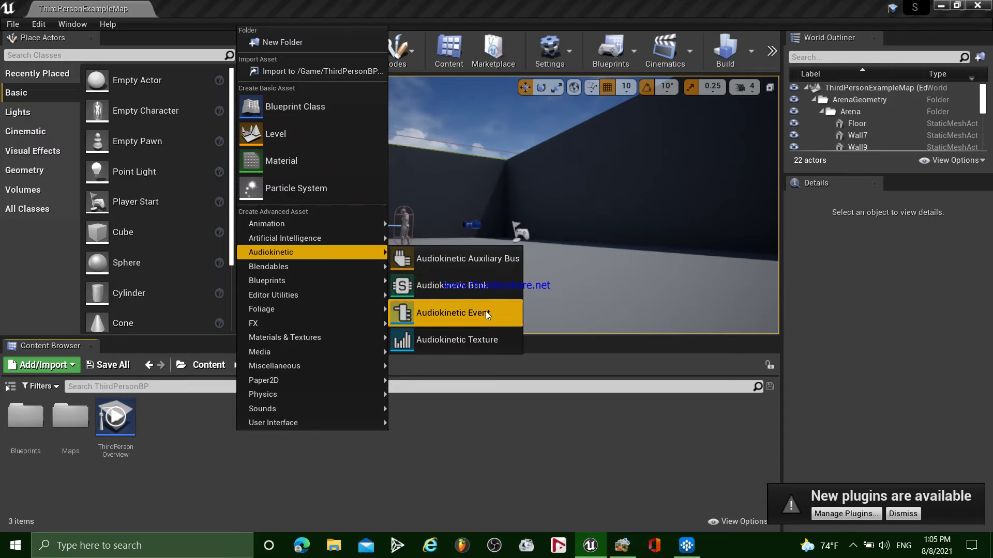
click(501, 289)
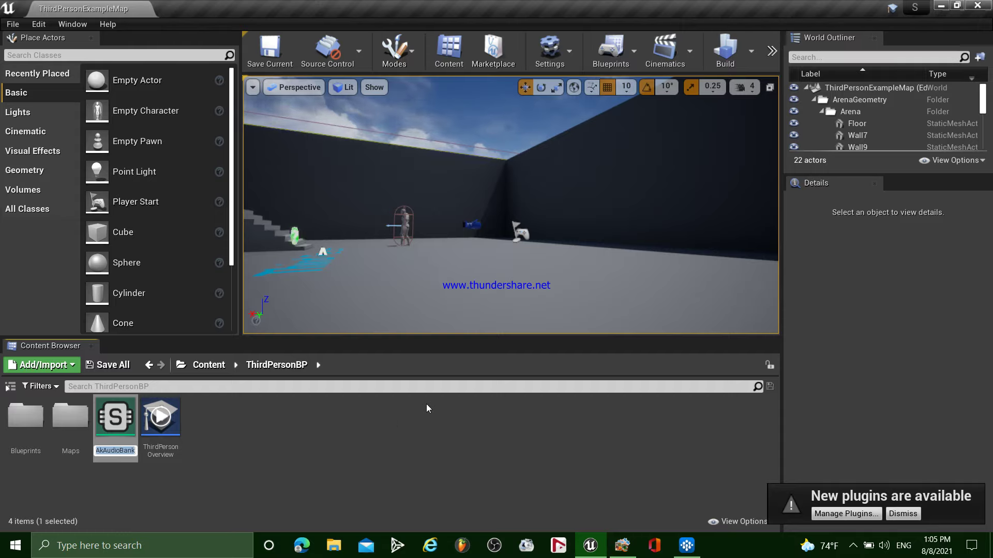
text(Ma)
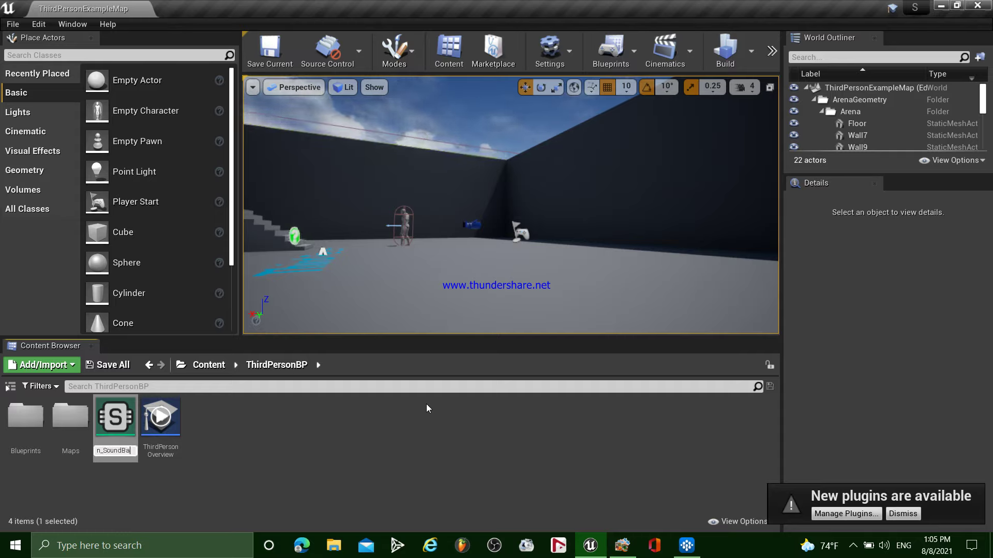
key(Return)
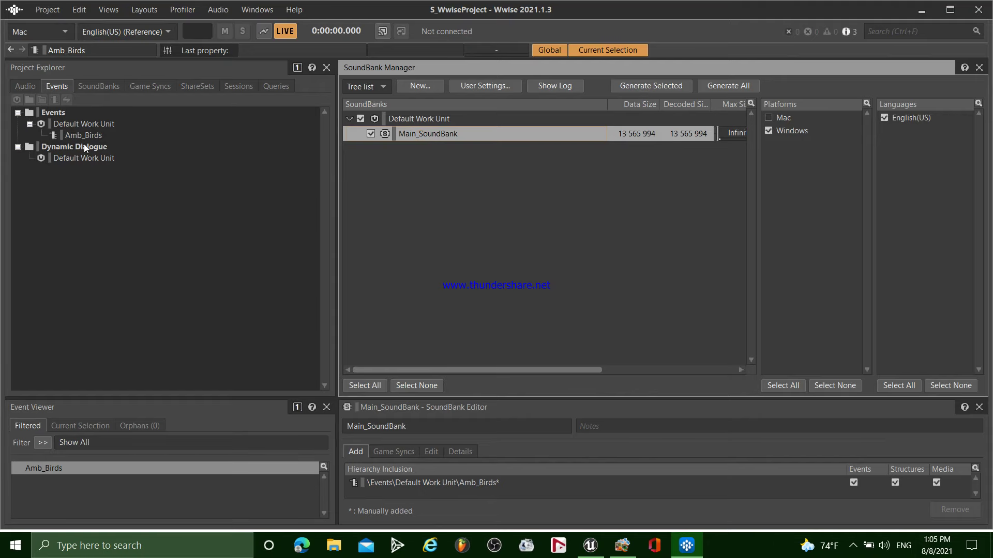
Step: Show the SoundBanks hierarchy in Wwise and start, then abandon, renaming Main_SoundBank
click(96, 87)
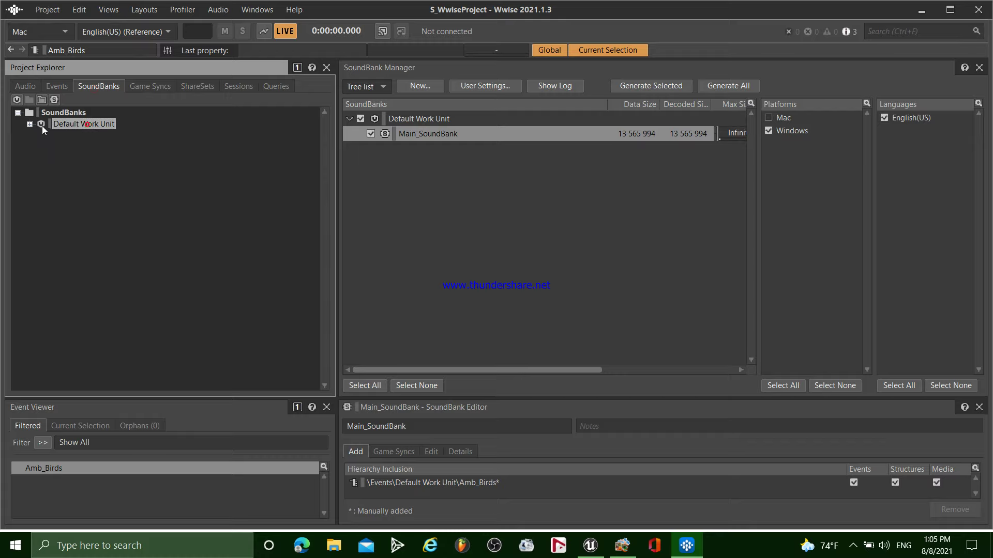
right_click(79, 137)
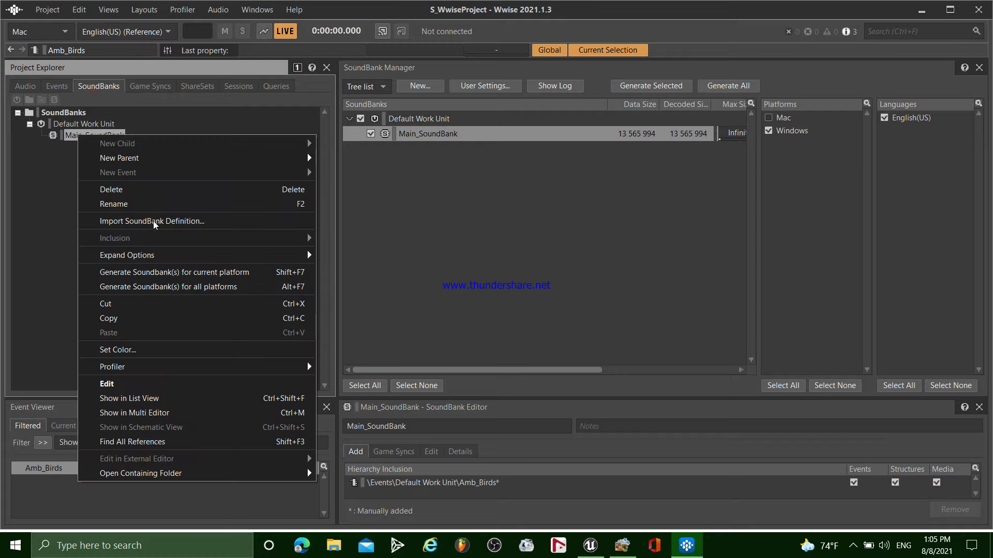
click(138, 207)
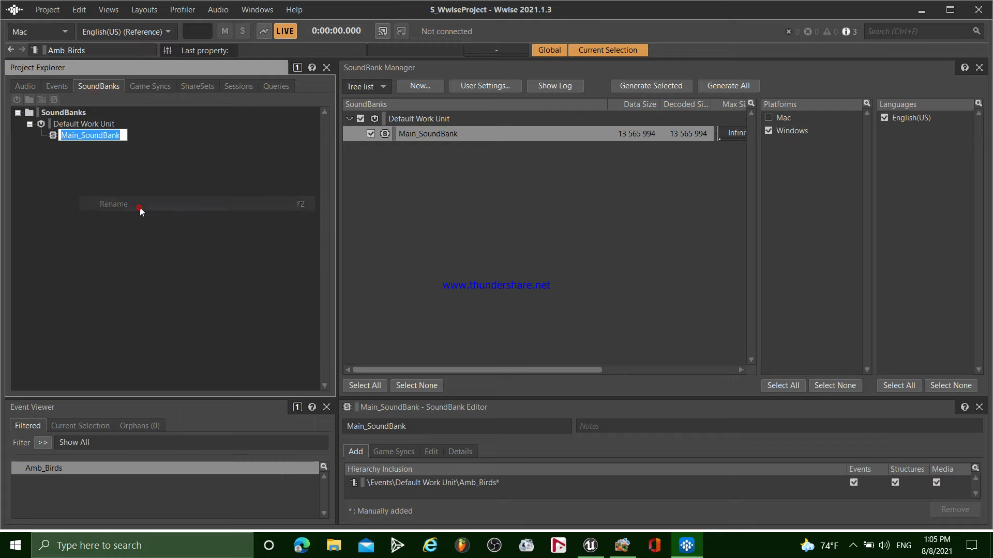
click(182, 213)
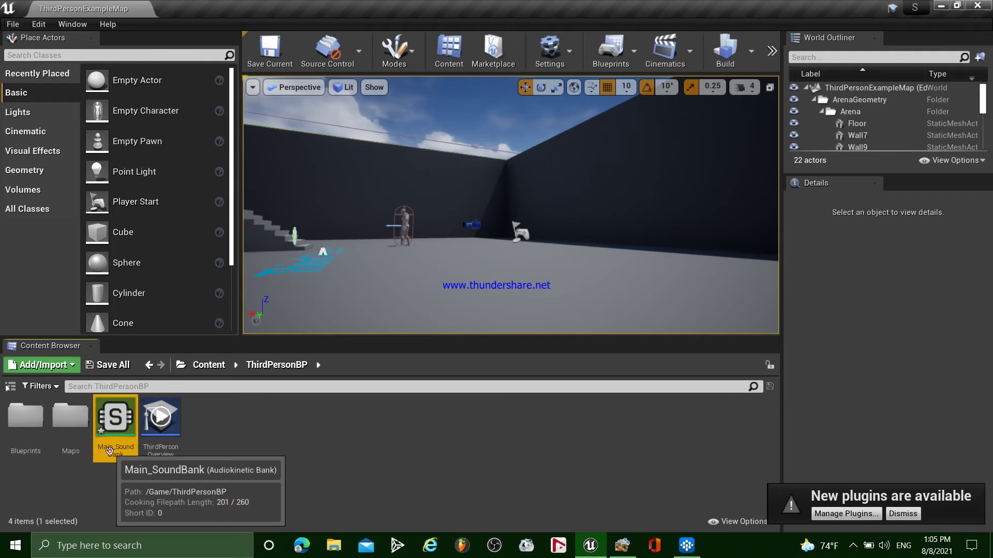
Step: Confirm the new bank asset's name as Main_SoundBank and deselect it
click(116, 451)
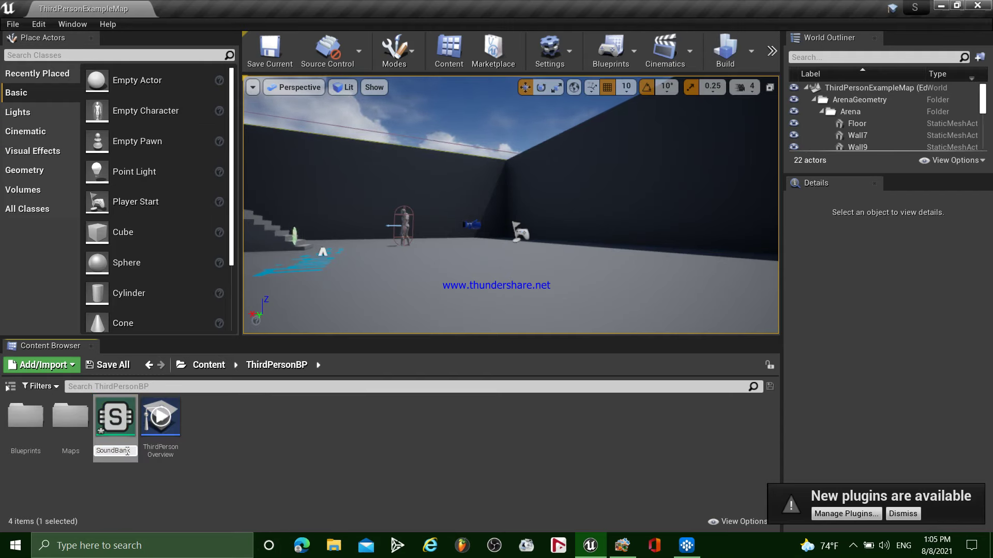
click(123, 420)
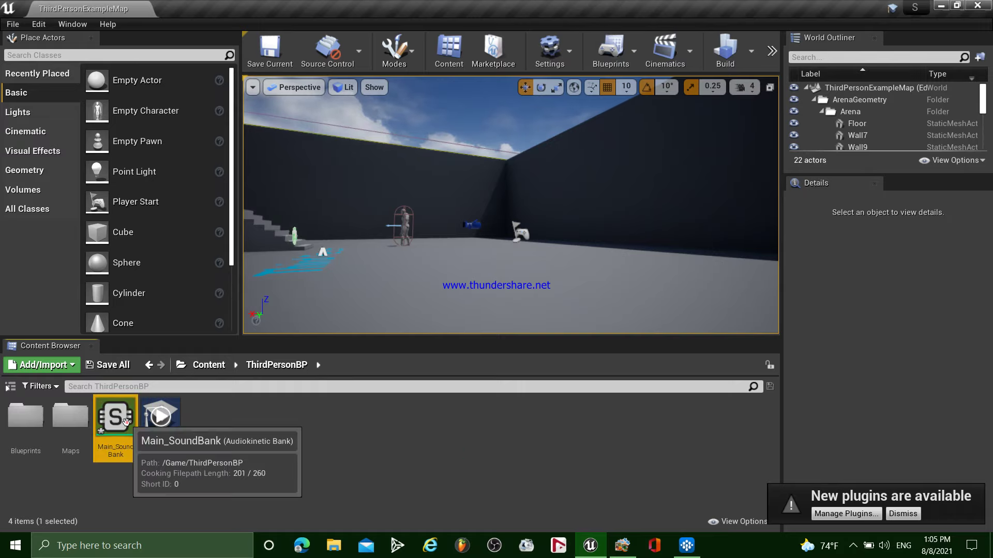
click(544, 471)
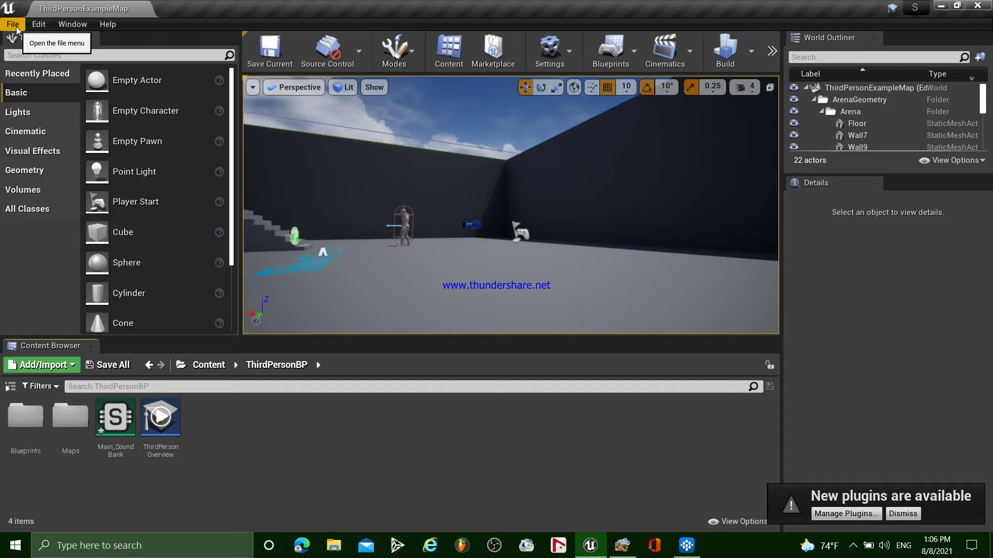
Step: Open the WwisePicker and expand Event's Default Work Unit to reveal Amb_Birds
click(14, 26)
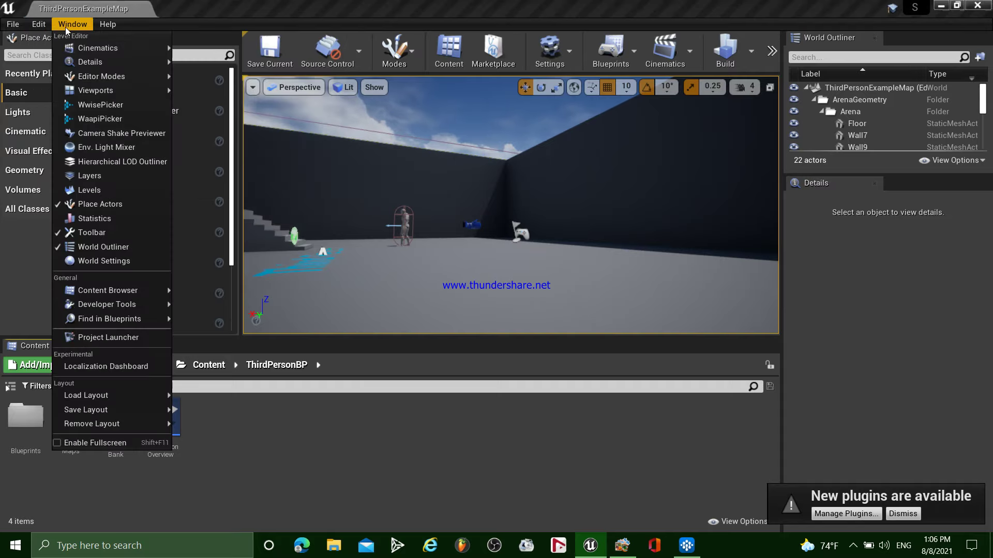
click(111, 105)
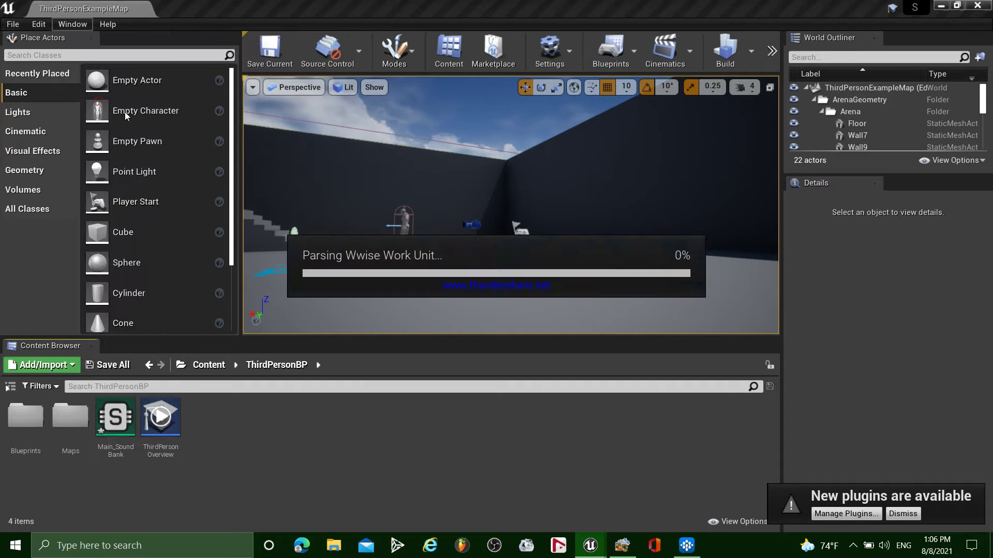
click(531, 342)
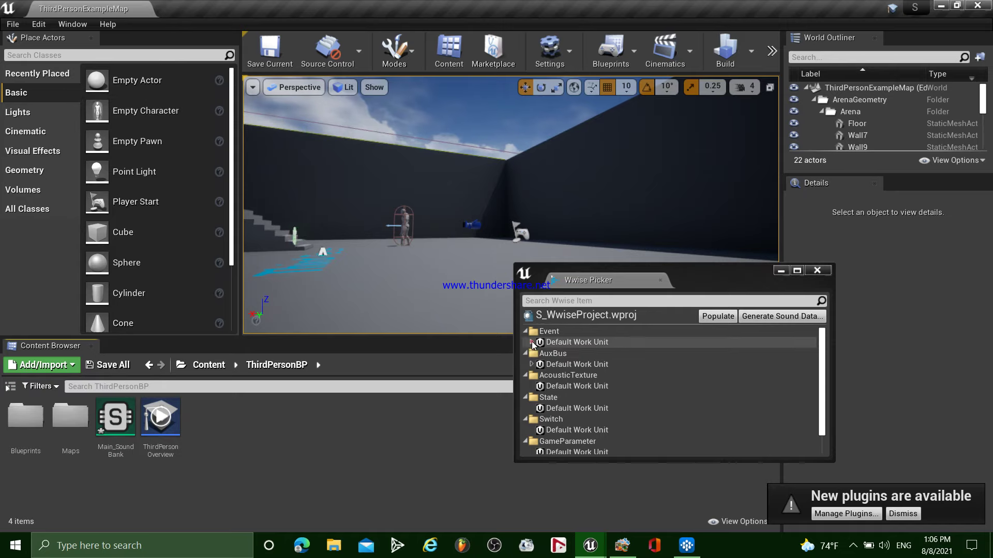
Step: Bring Amb_Birds into ThirdPersonBP and set its Required Bank to Main_SoundBank
drag(540, 353, 222, 427)
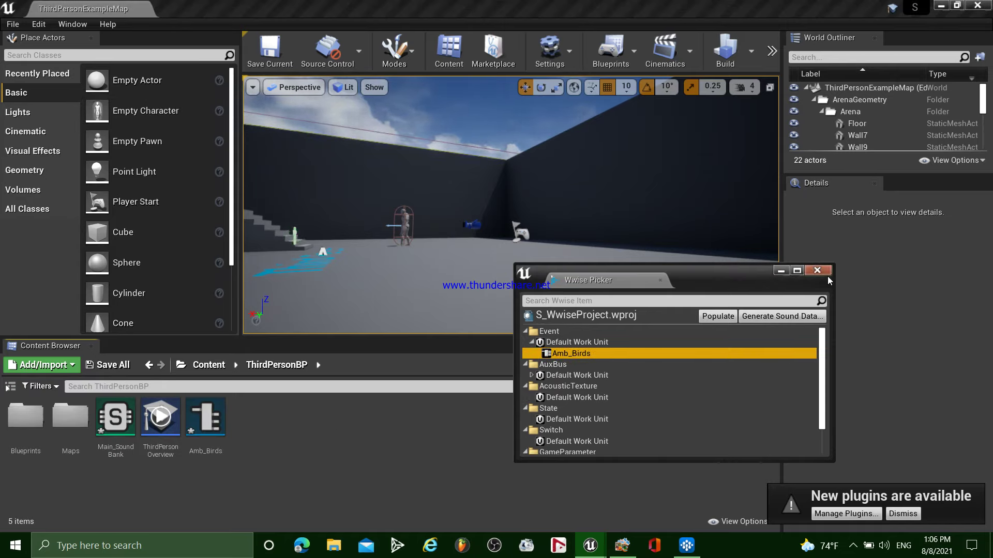
click(826, 271)
double_click(211, 423)
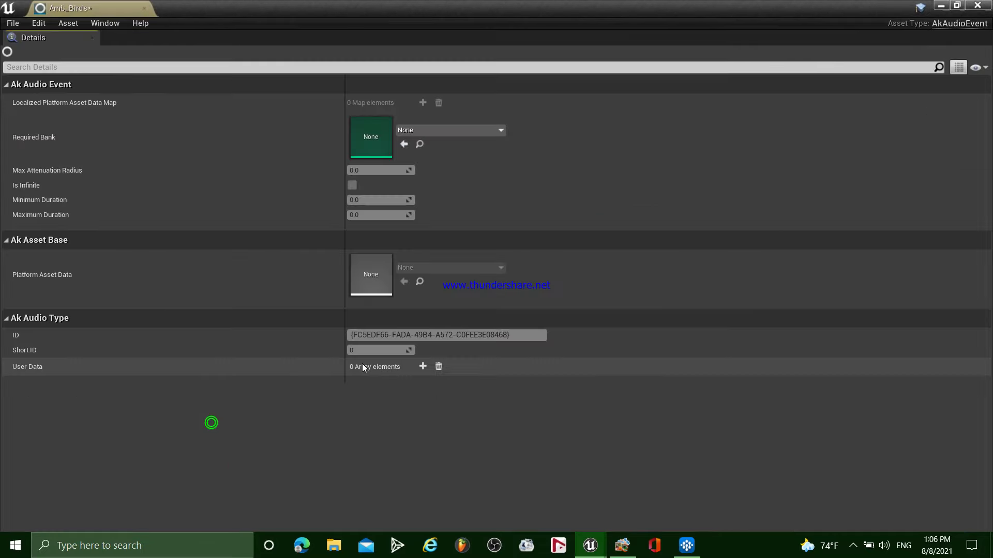
click(450, 130)
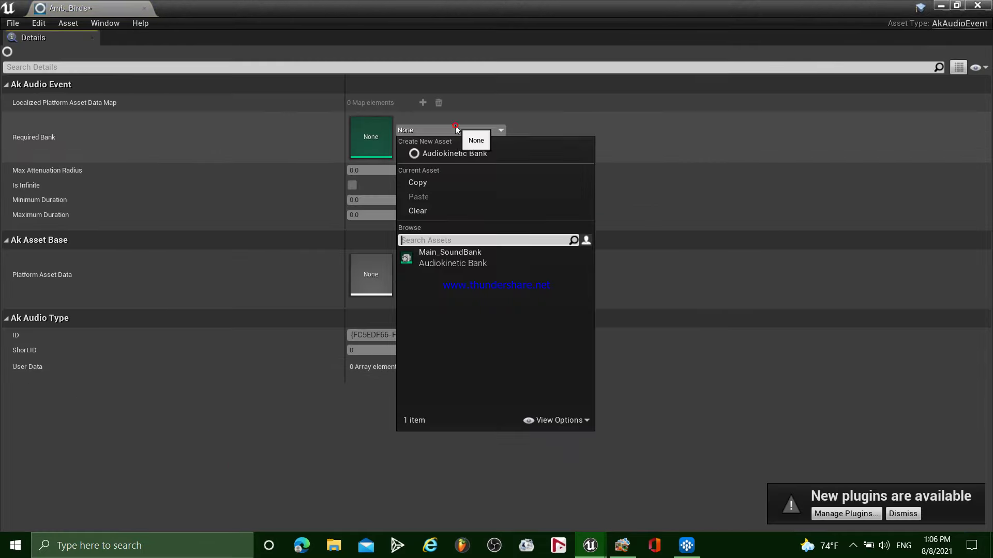
click(449, 259)
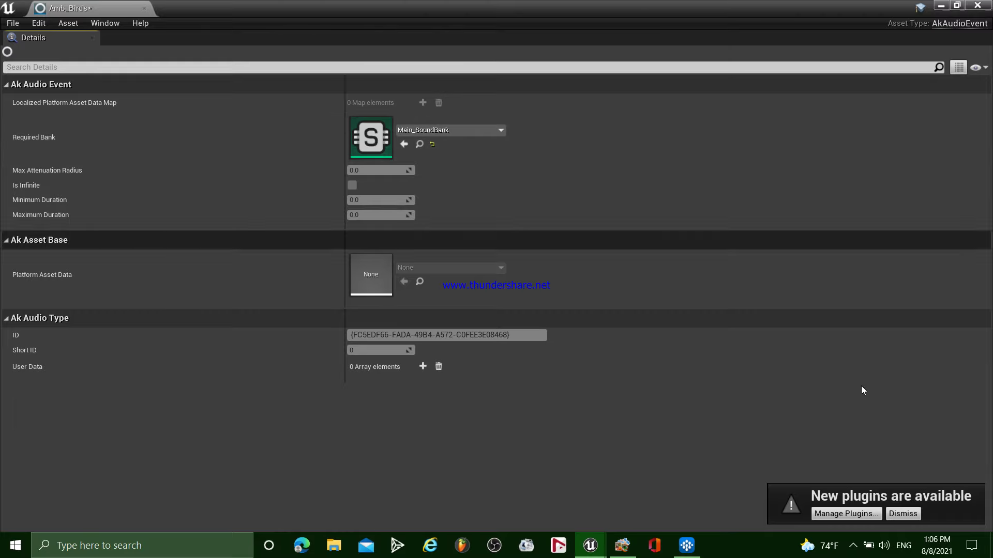
click(979, 6)
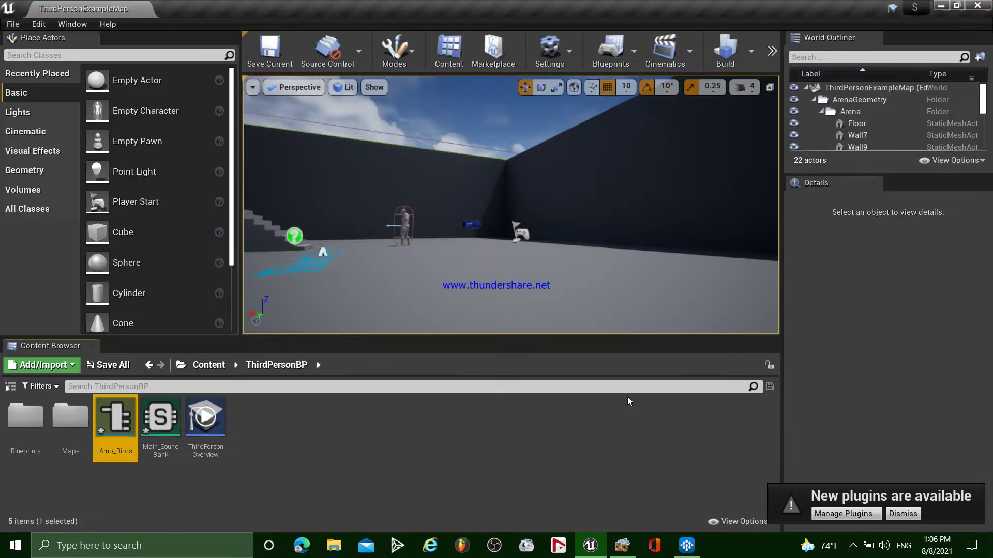
Step: Reopen the Wwise Picker and move it lower and to the left
click(58, 26)
mouse_move(43, 29)
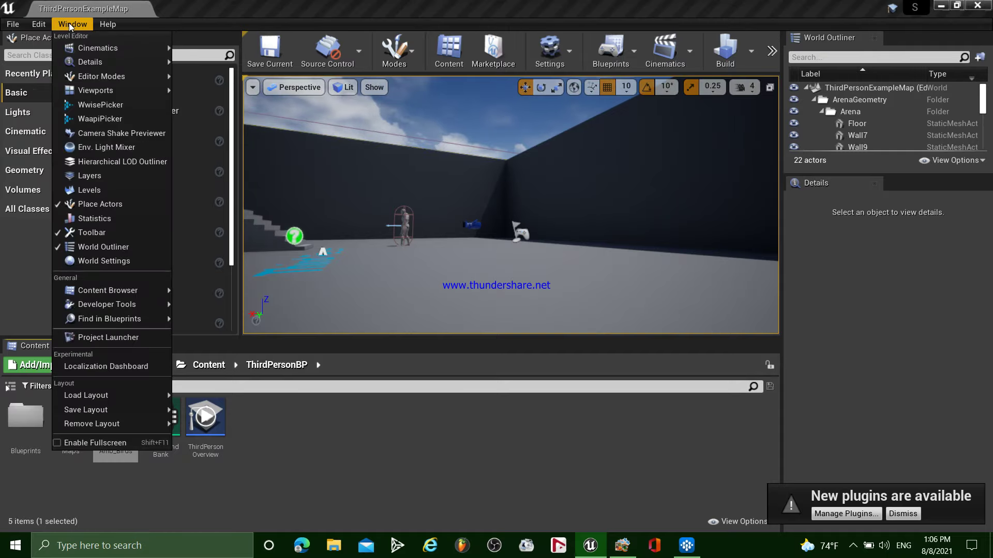
click(72, 101)
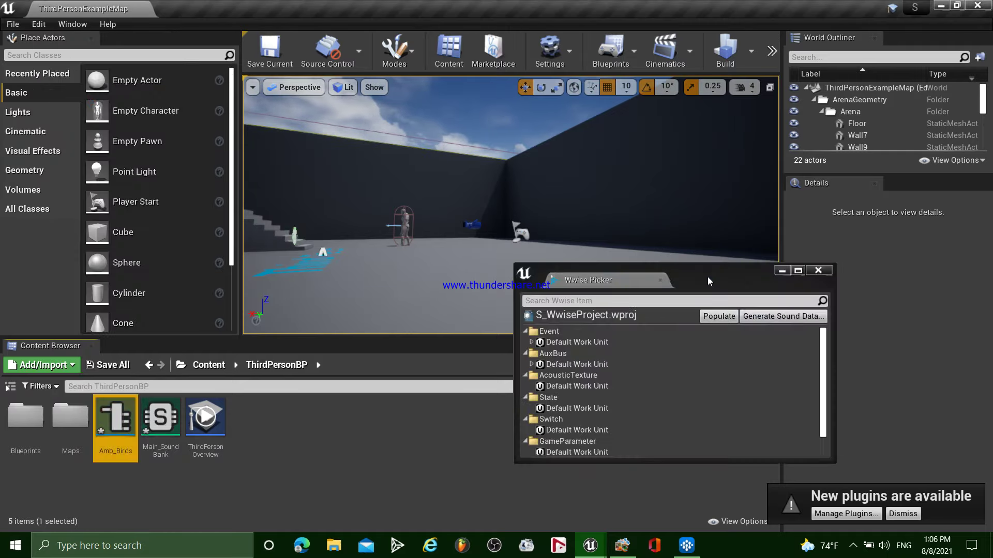
drag(687, 352, 653, 360)
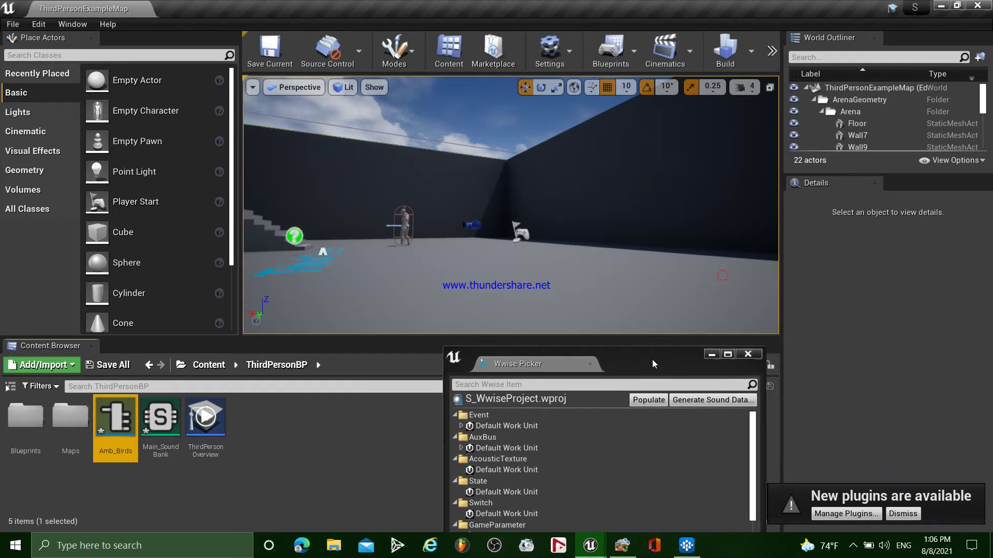
Step: Generate sound data for Main_SoundBank on the Windows platform
click(723, 401)
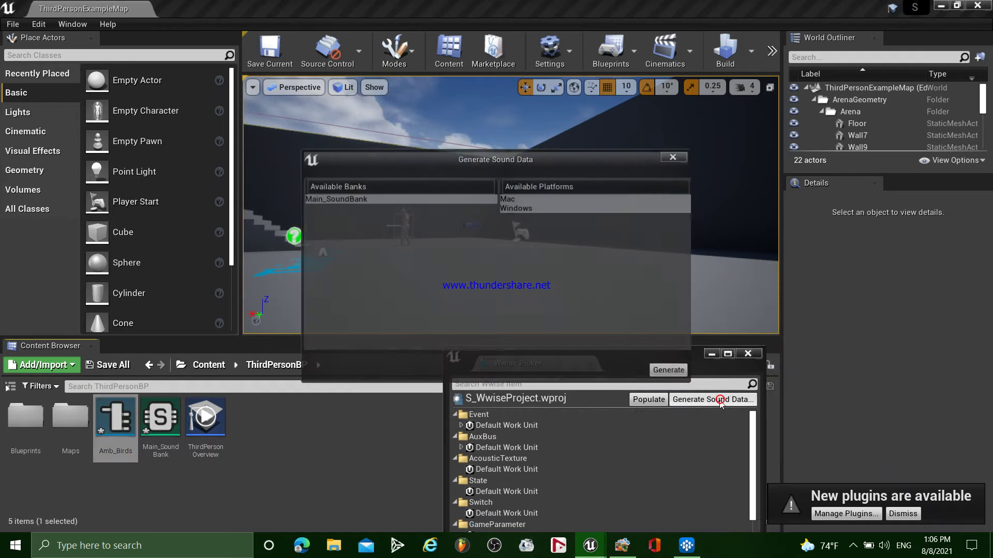
click(521, 209)
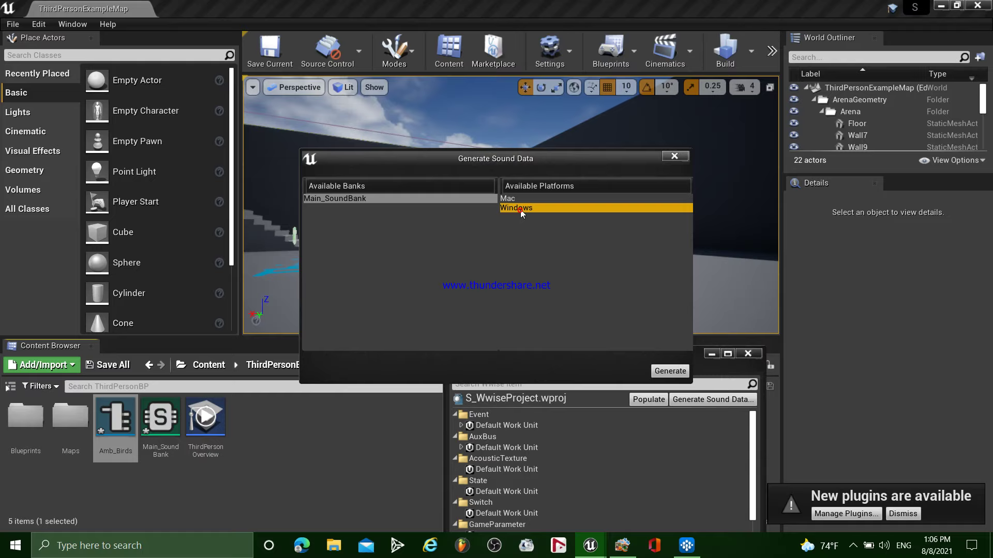
click(381, 202)
click(665, 370)
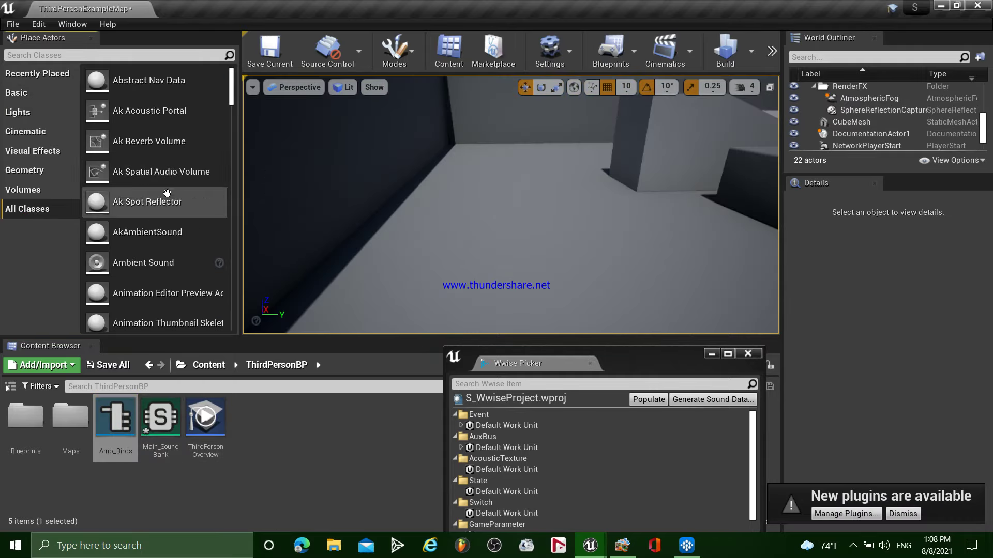
Step: Place an AkAmbientSound actor in the level, raise it, and assign the Amb_Birds event
click(149, 239)
drag(197, 237, 585, 184)
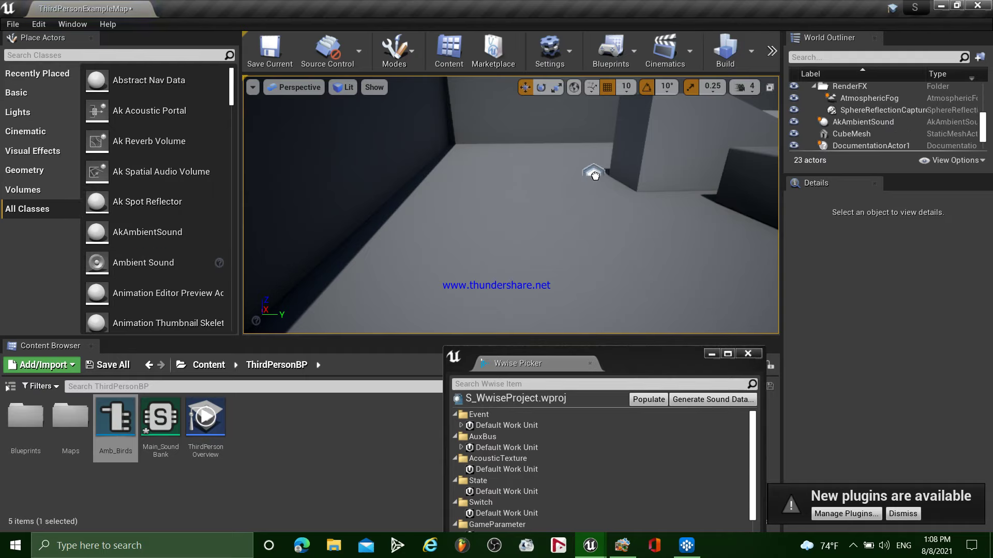
click(599, 172)
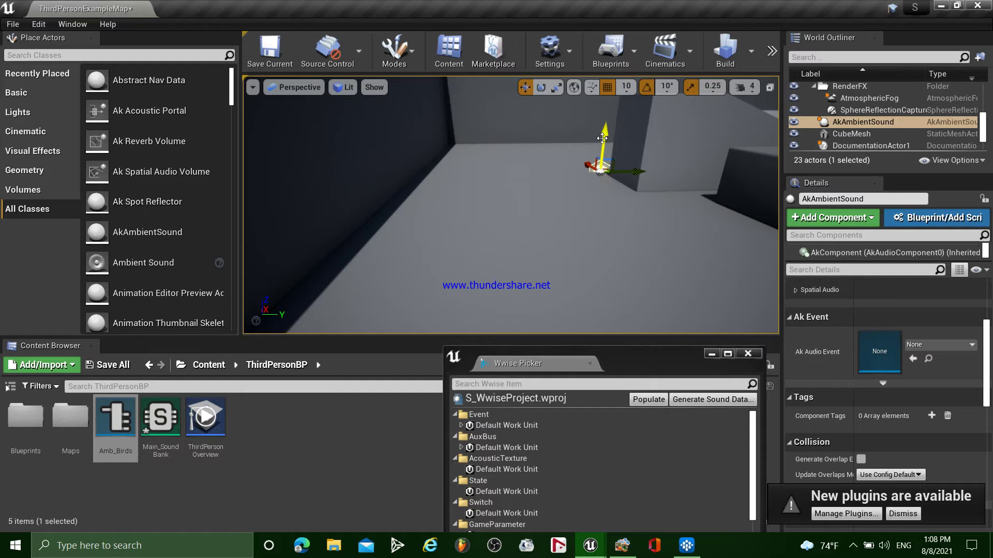
drag(602, 138, 603, 116)
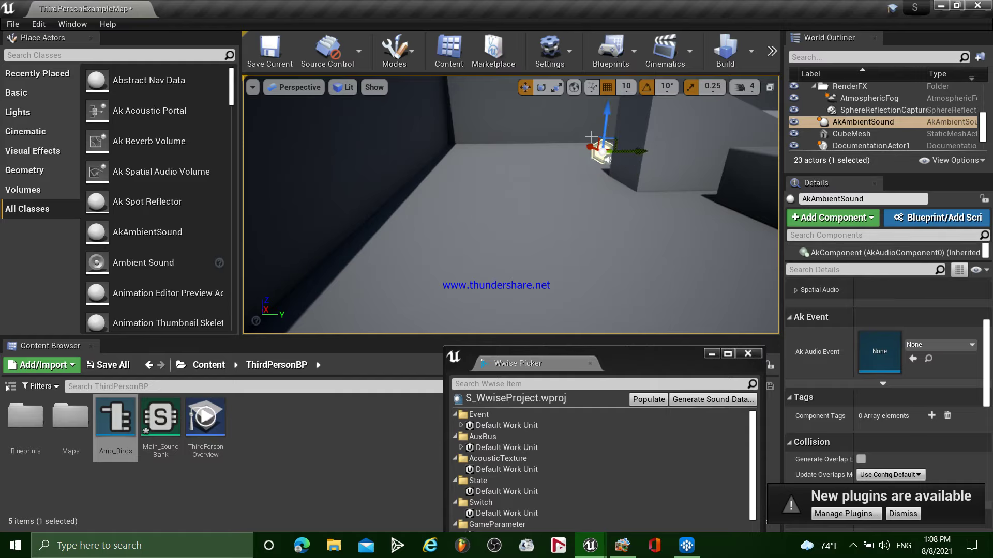
click(958, 346)
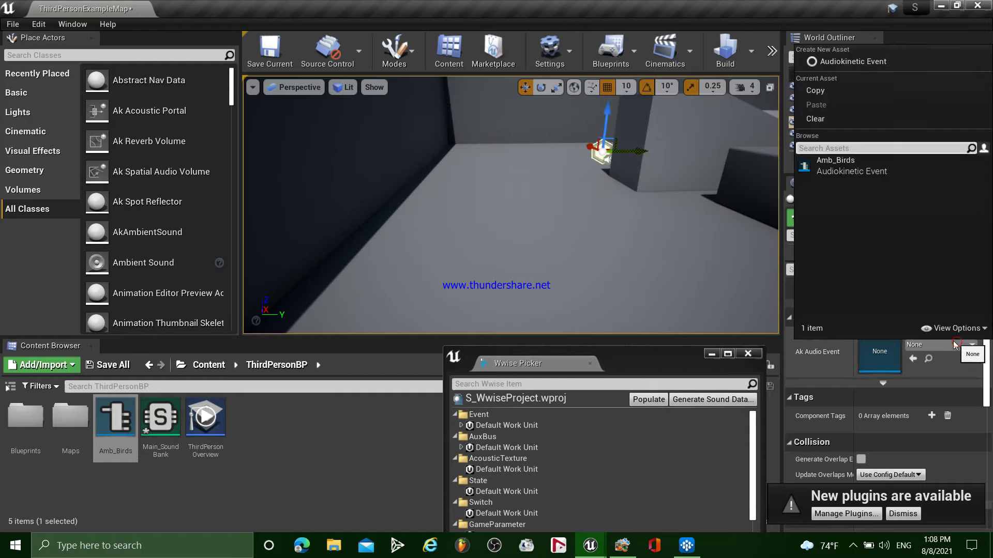
click(835, 165)
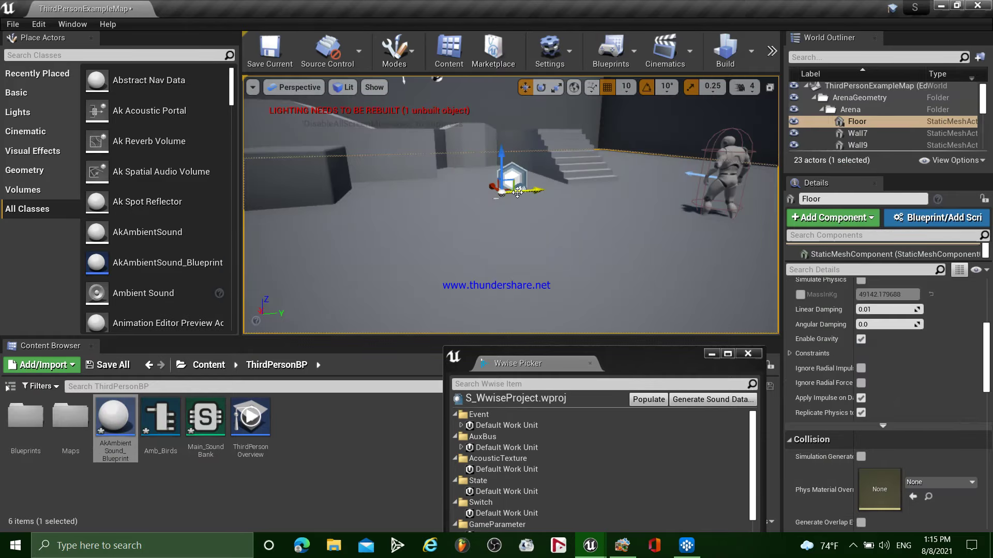
Step: Move the AkAmbientSound_Blueprint actor across the level until it sits against the wall by the grey block
click(522, 177)
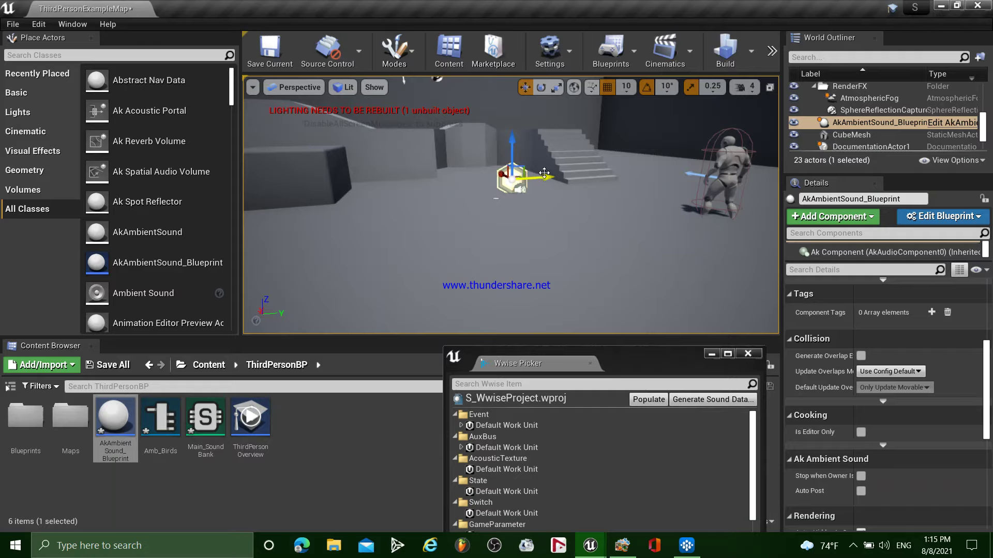
drag(543, 173, 695, 151)
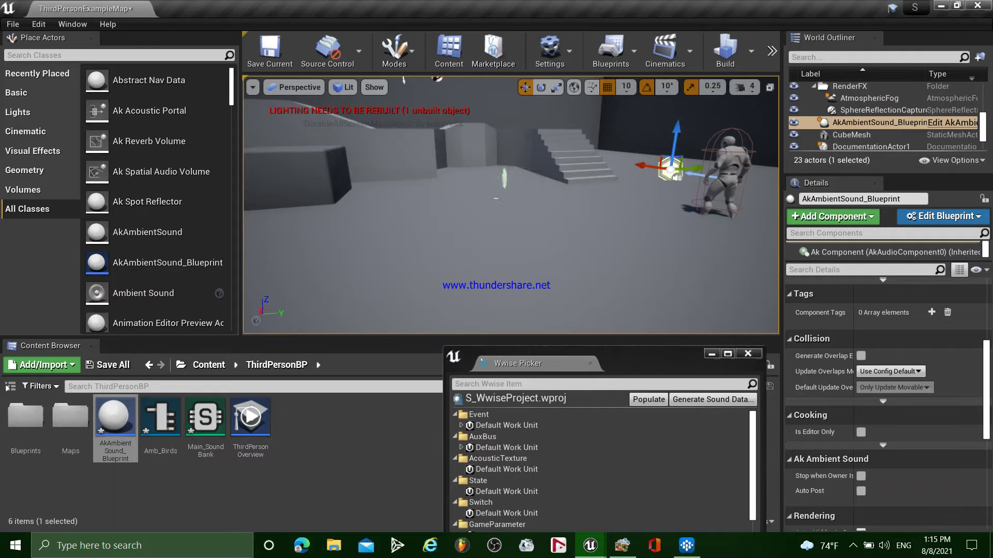
right_drag(559, 194, 558, 194)
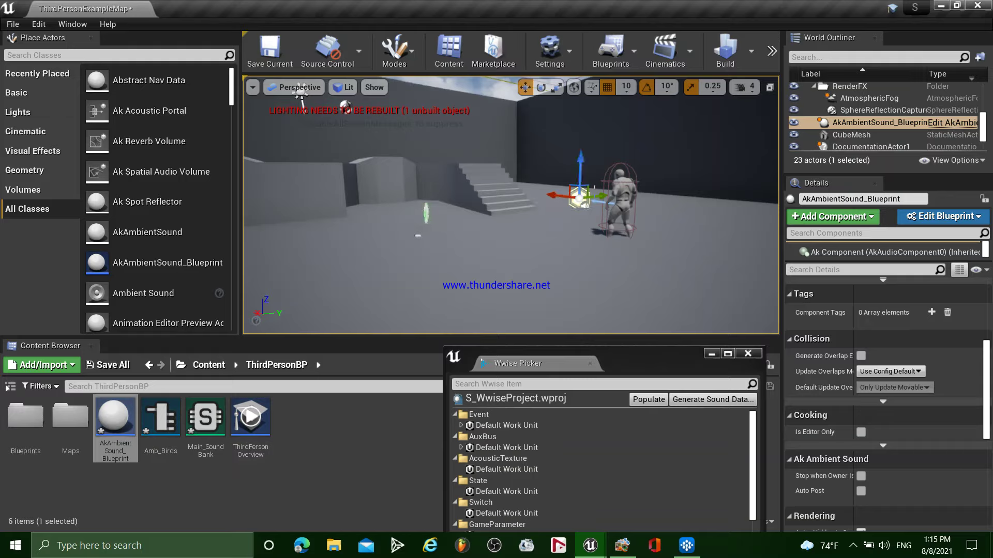
drag(598, 199, 248, 232)
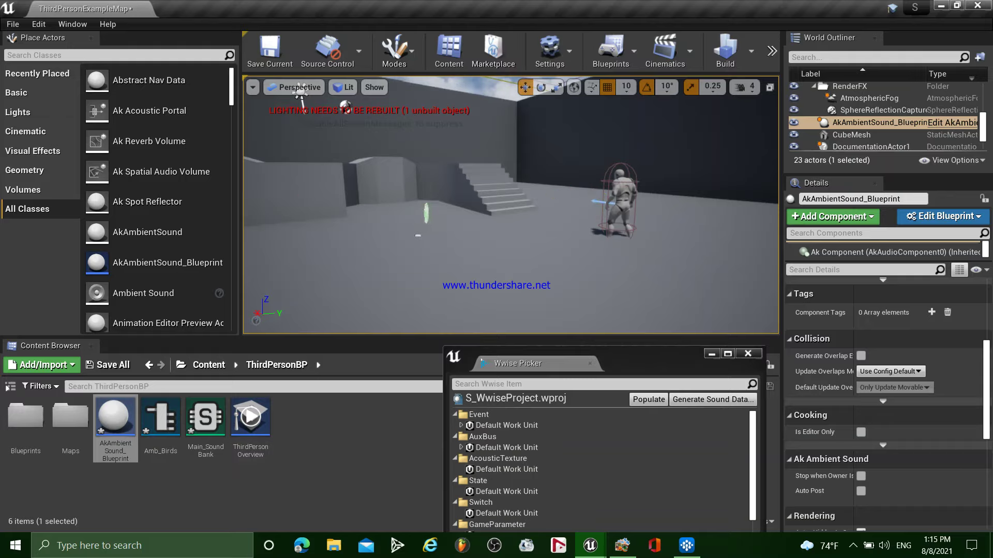
key(f)
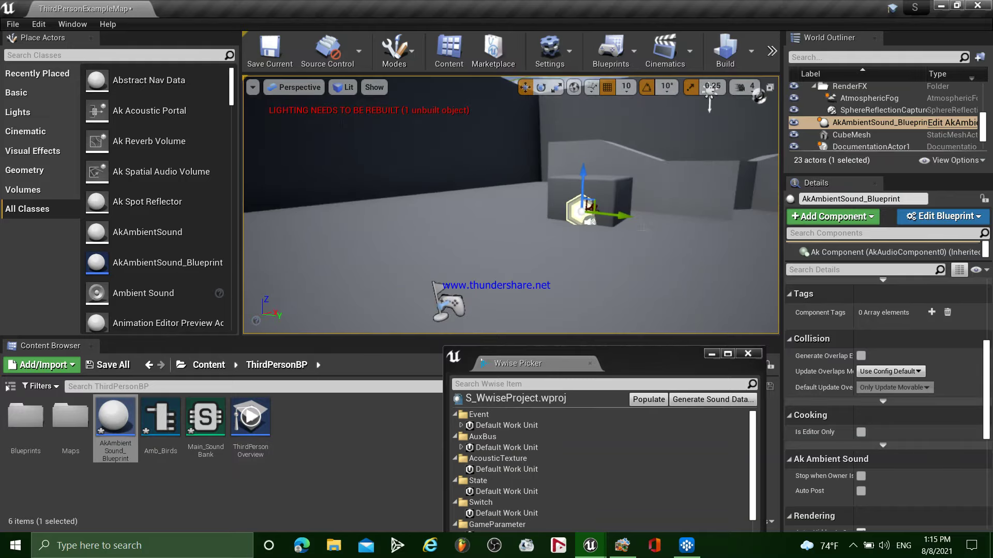
right_drag(628, 220, 629, 220)
key(f)
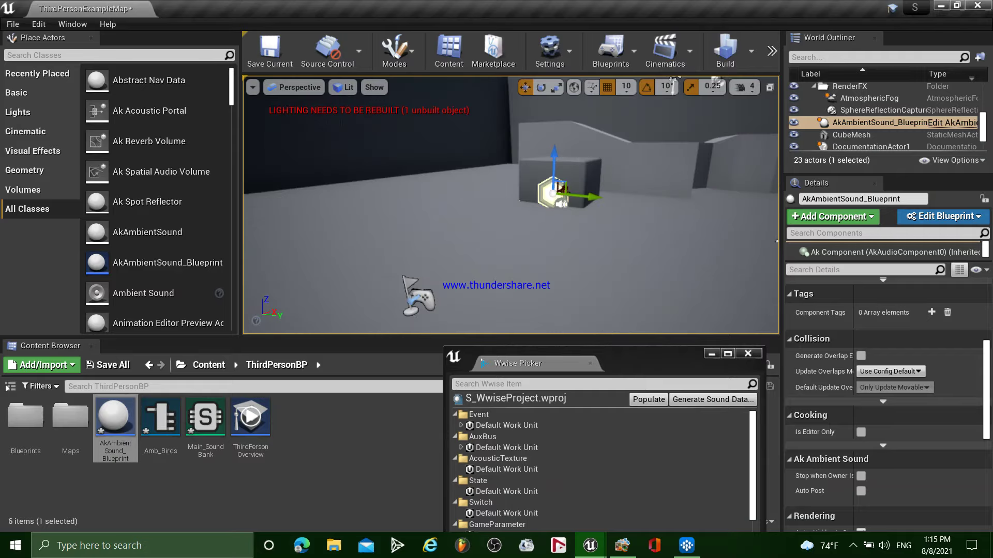
mouse_move(582, 197)
mouse_down()
mouse_move(373, 181)
mouse_move(493, 134)
mouse_move(496, 116)
mouse_up()
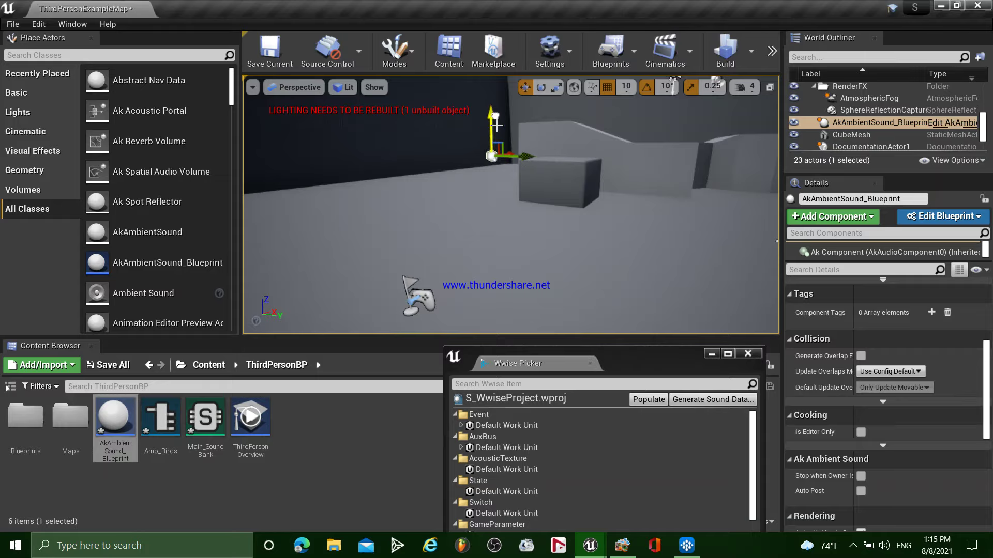
right_drag(312, 223, 313, 223)
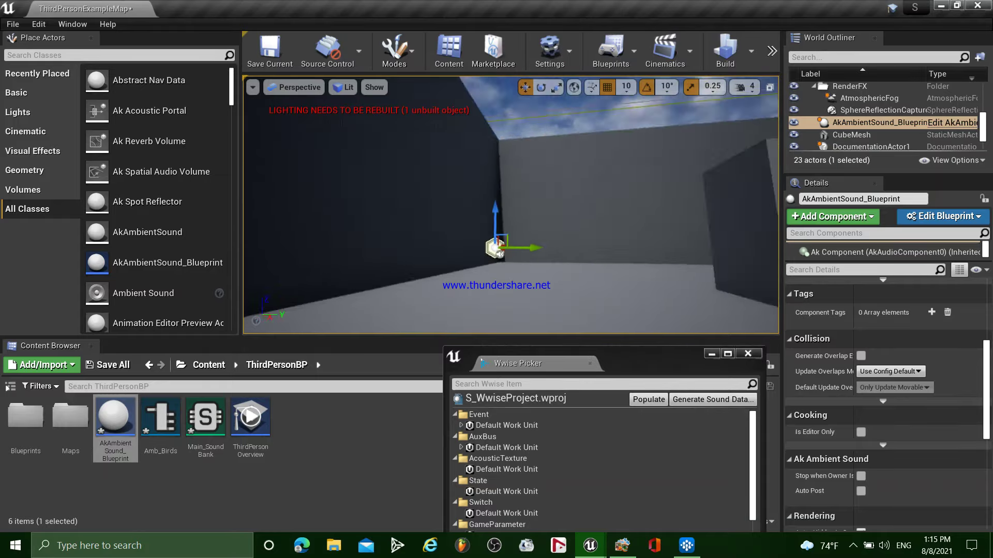
drag(289, 217, 555, 208)
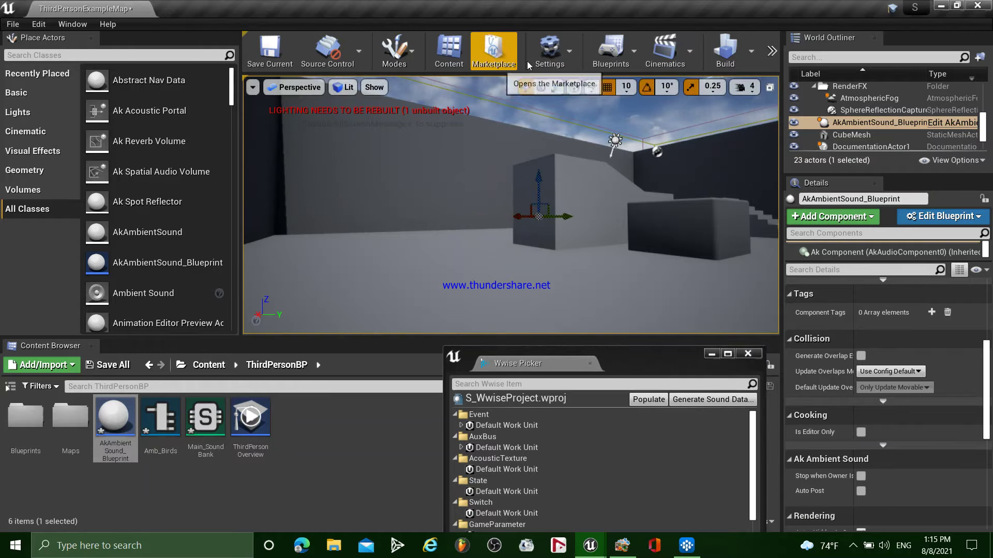
Step: Save the level and re-cook Main_SoundBank sound data for Windows
click(287, 64)
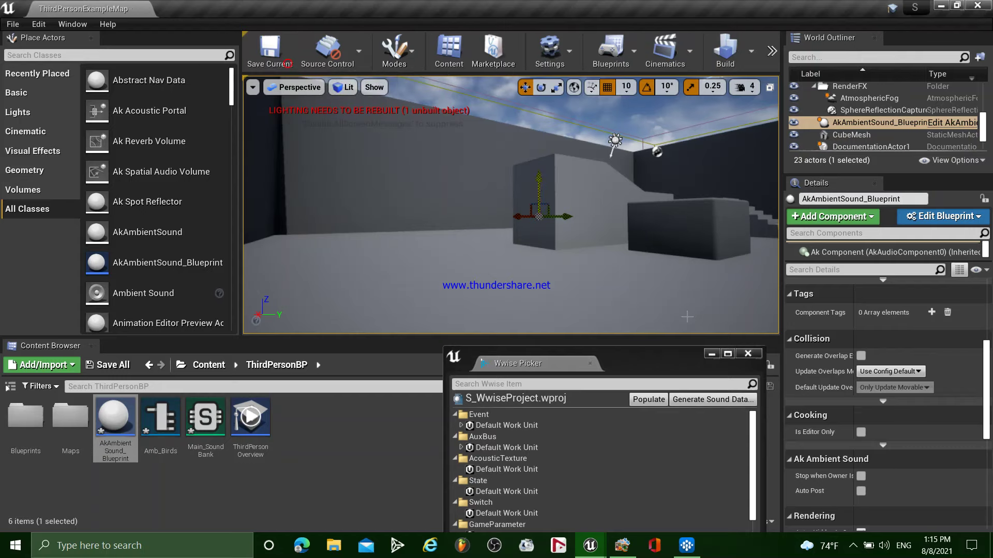
click(709, 404)
click(521, 200)
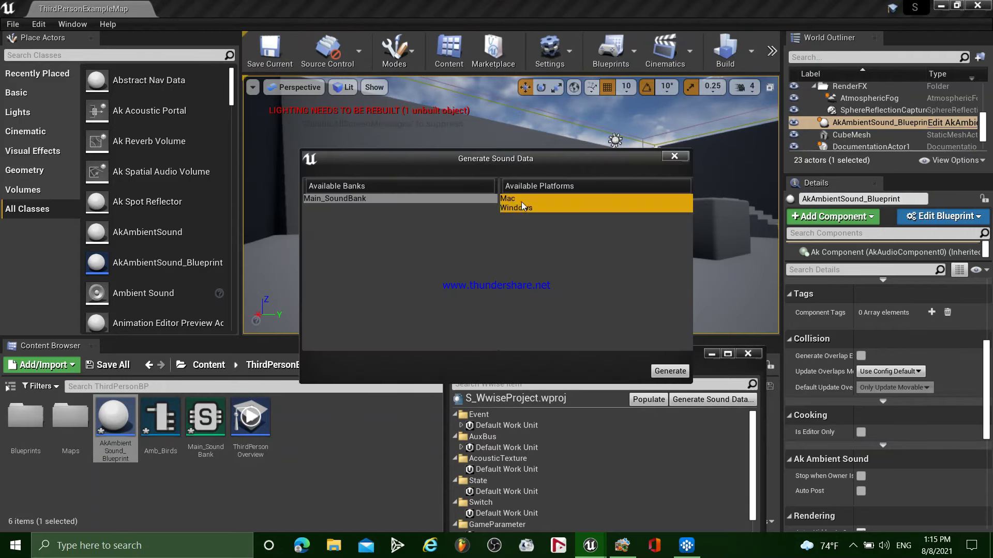
click(507, 206)
click(652, 371)
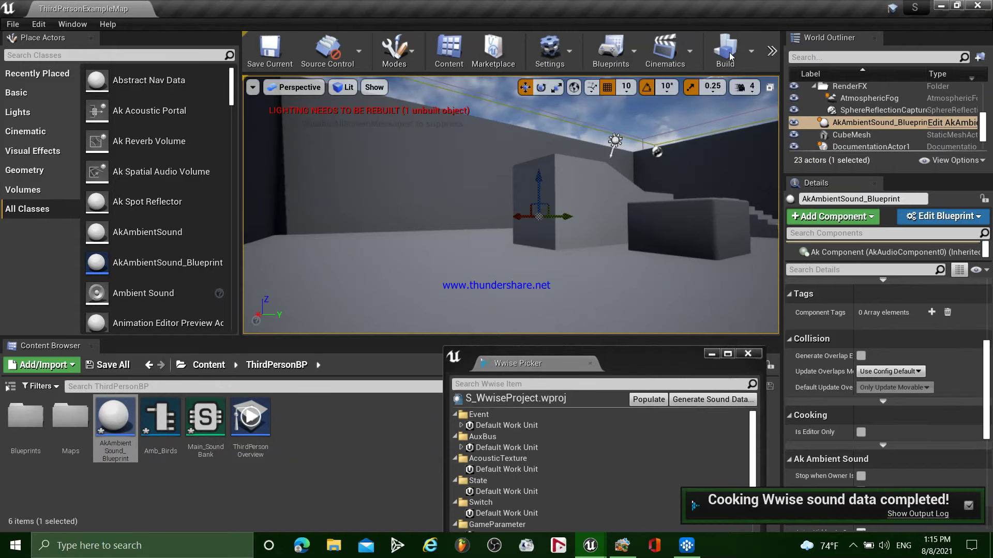
click(751, 51)
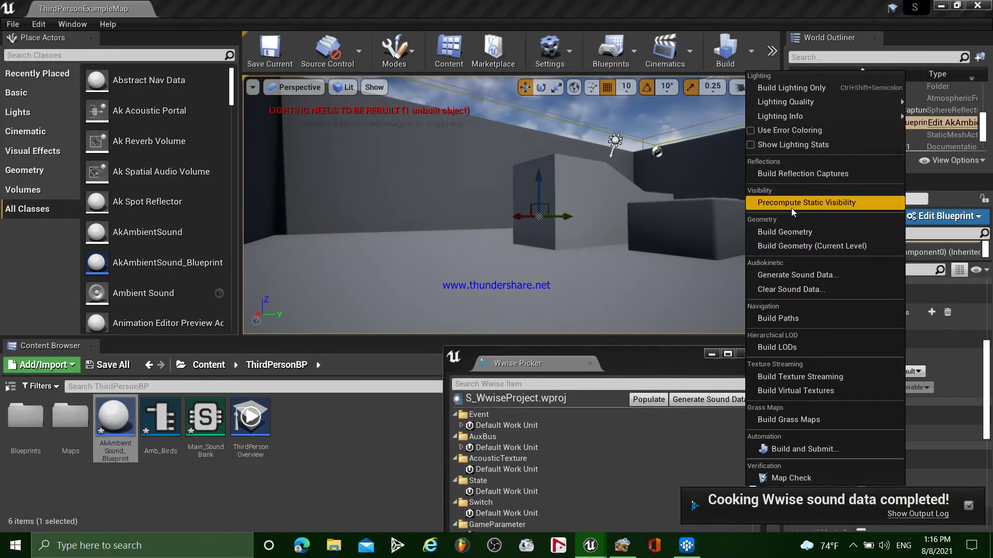
click(774, 54)
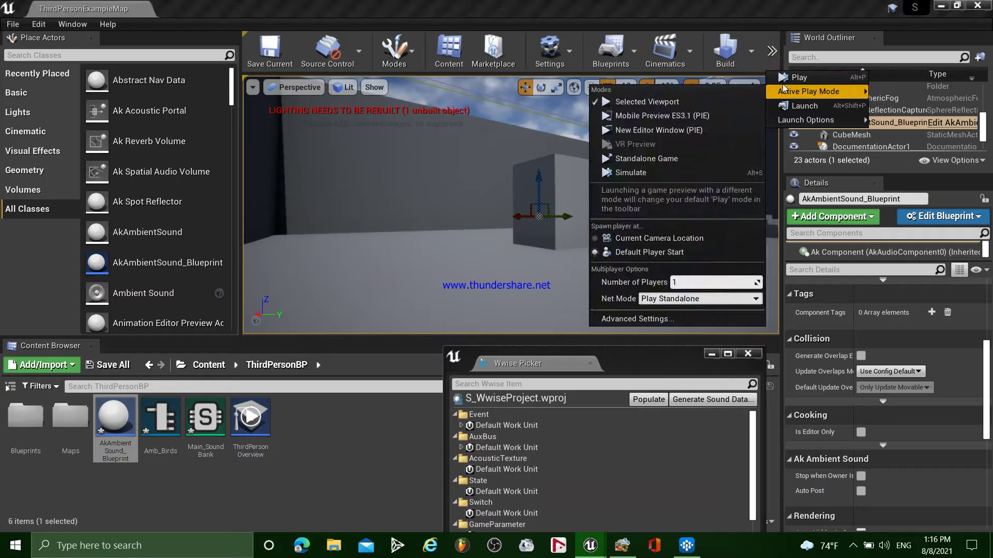
Step: Play the level in the editor and run the character around the arena with W
click(779, 83)
key(w)
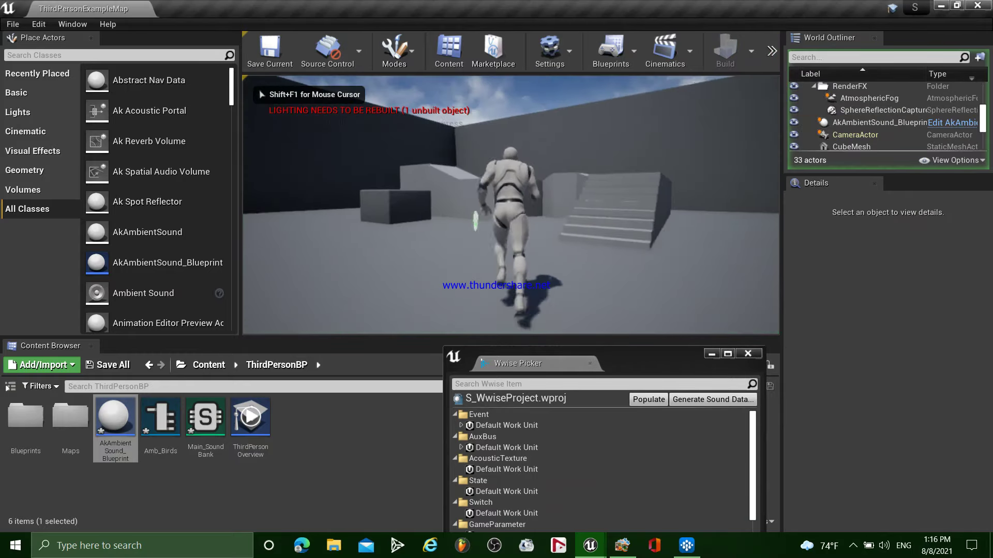
key(w)
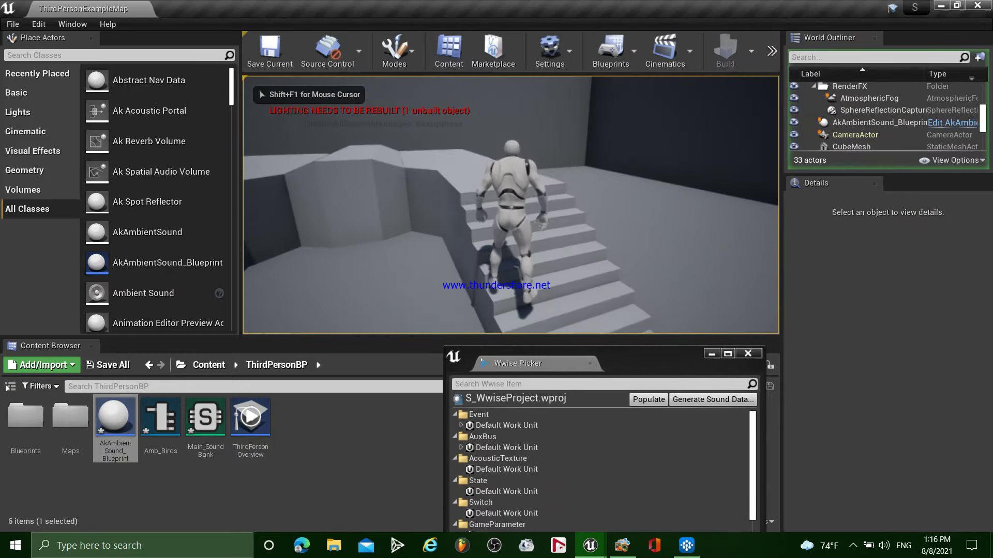
key(w)
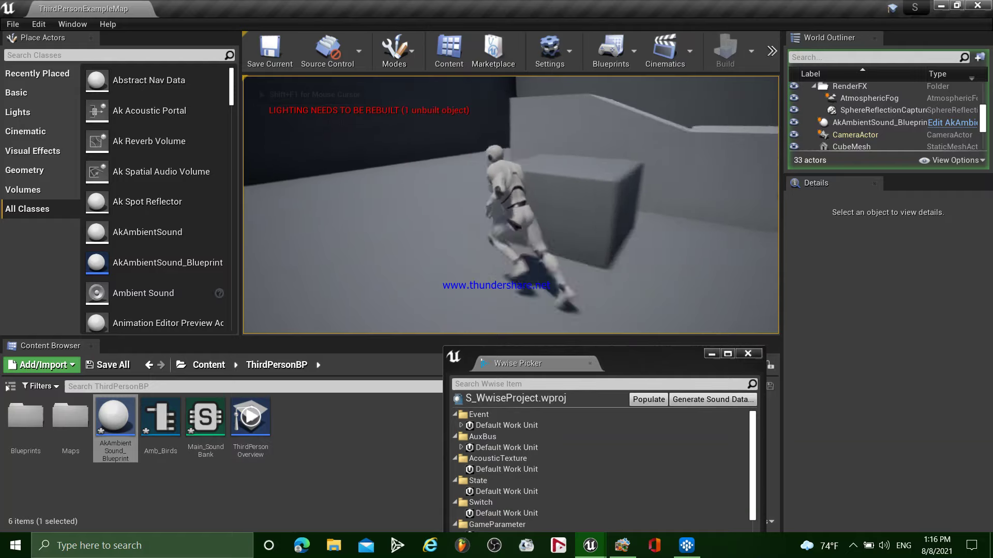
key(w)
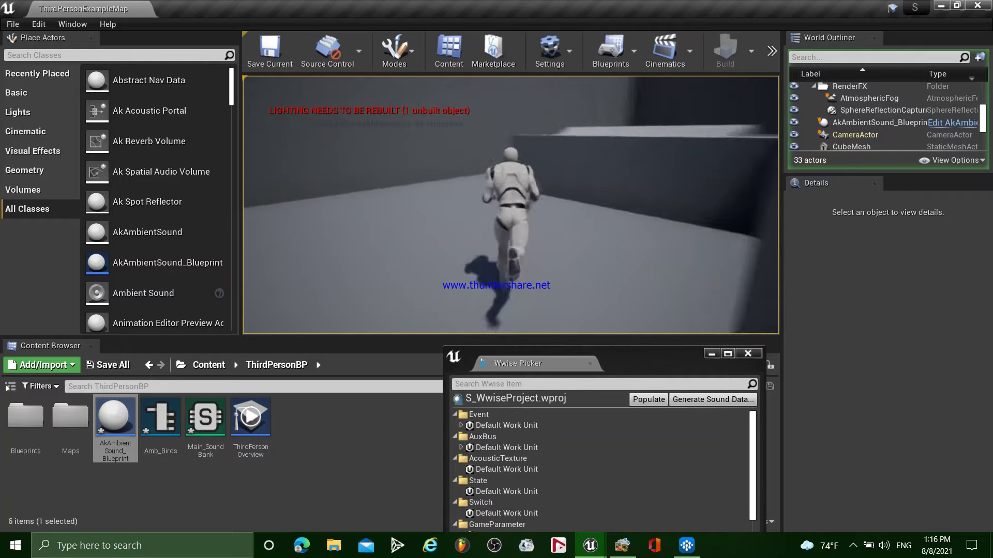
key(w)
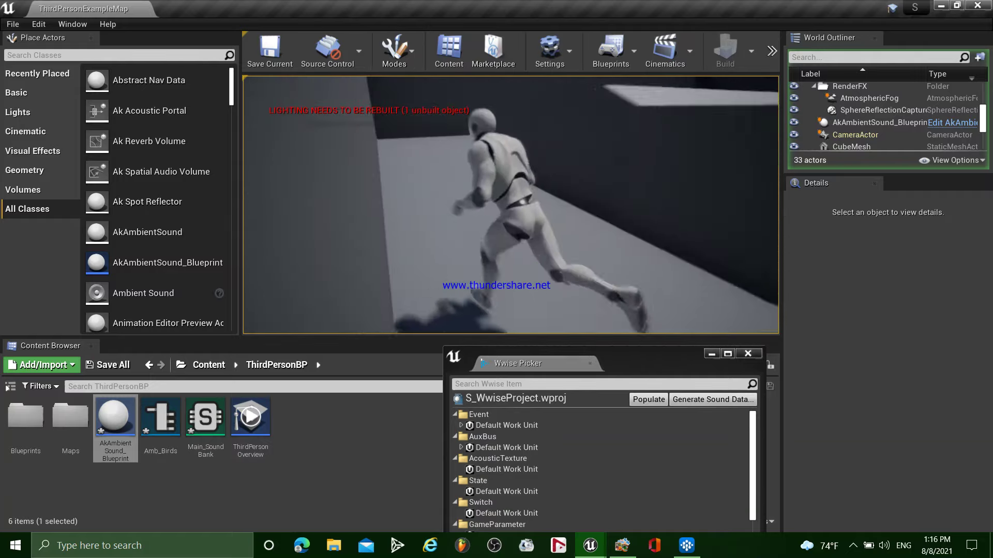
key(w)
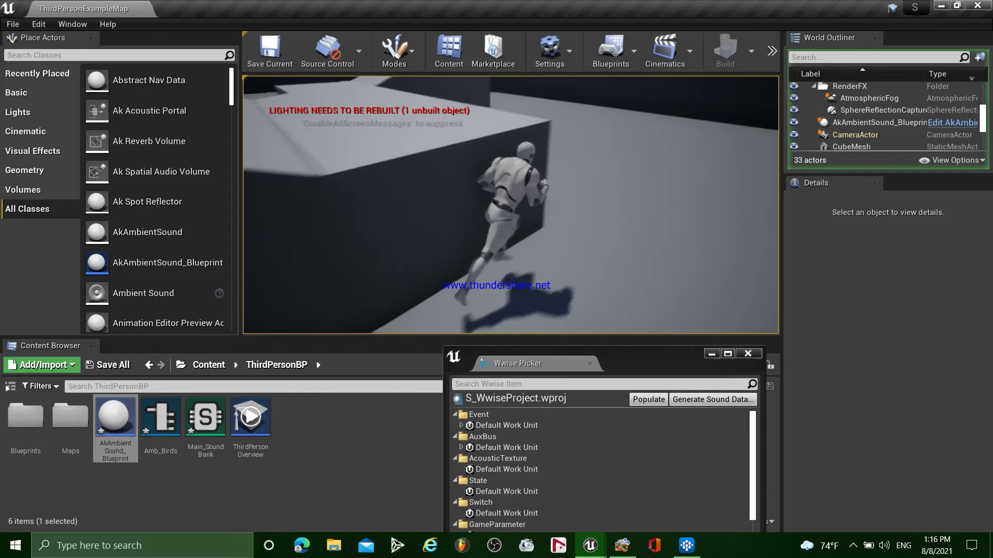
key(w)
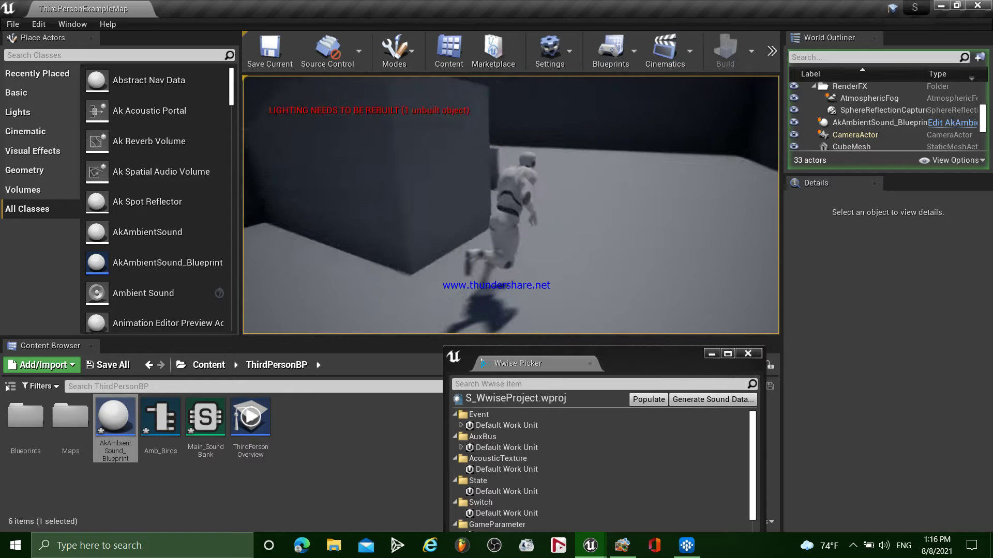